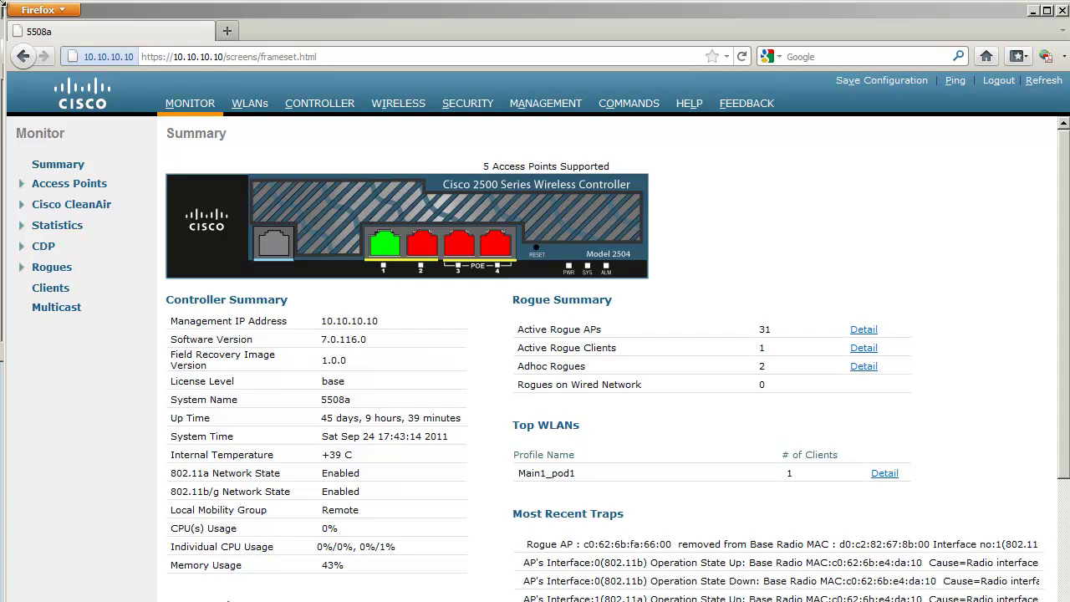
Show the All APs list with the 3502c, MAP and RAP access points.
left_click(3, 8)
left_click(398, 104)
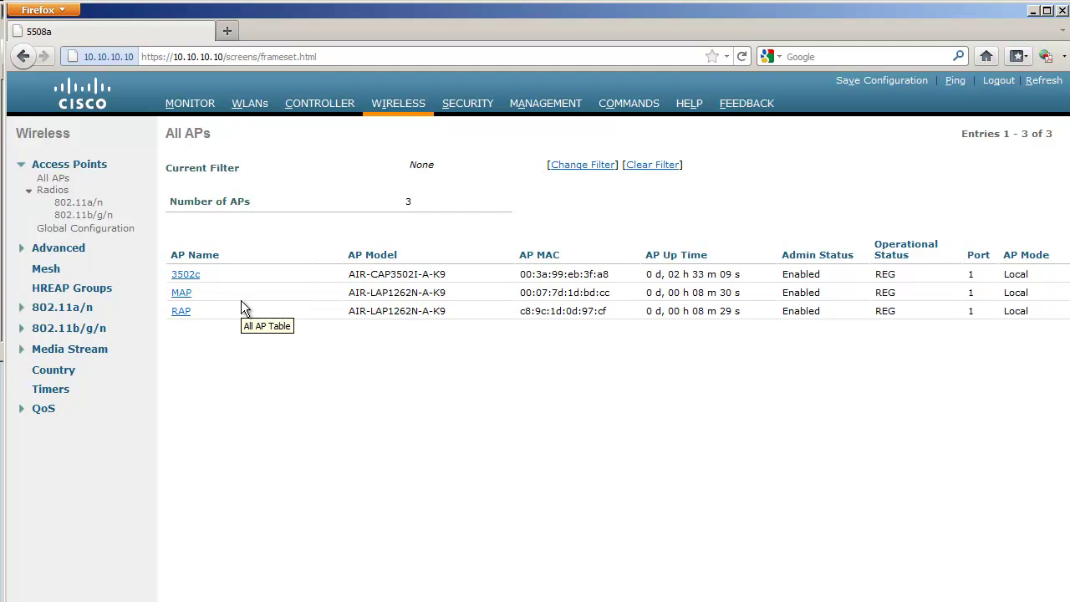
Change RAP's AP Mode from Local to Bridge, apply it and accept the reboot warning.
left_click(181, 312)
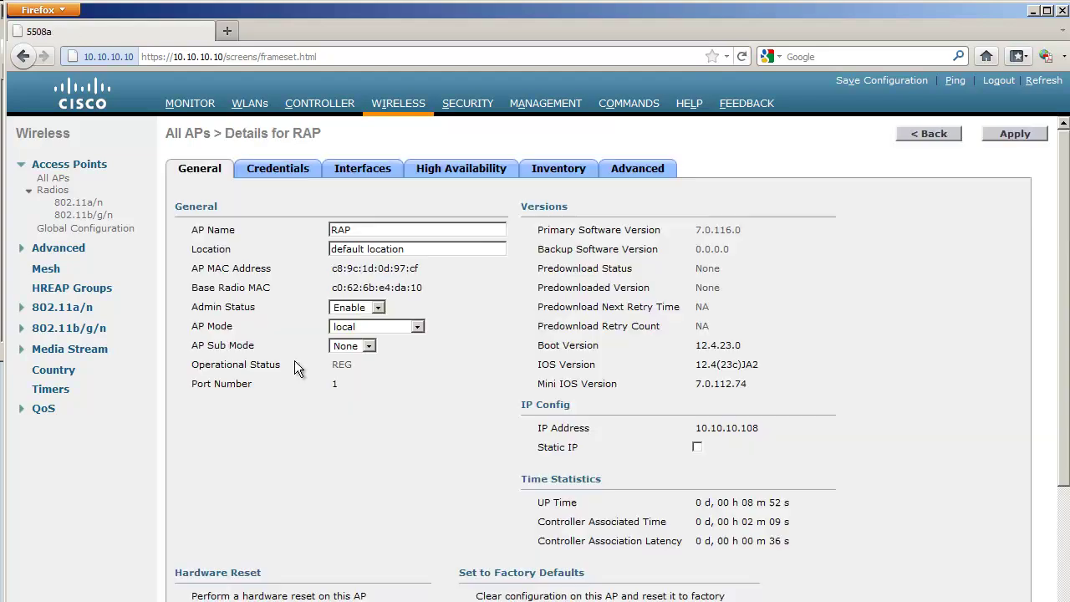
left_click(414, 327)
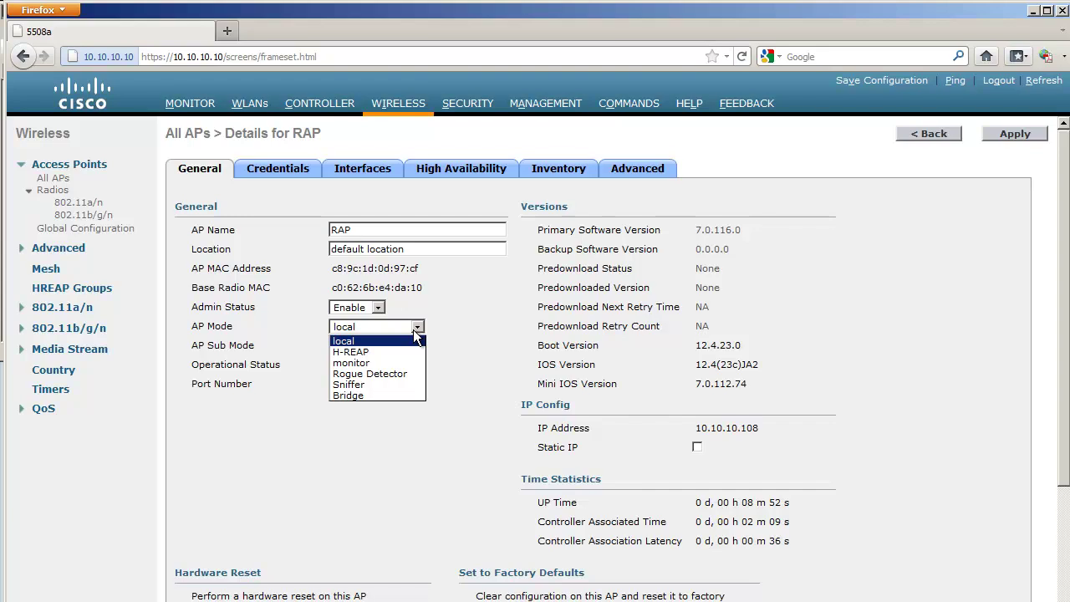
left_click(398, 396)
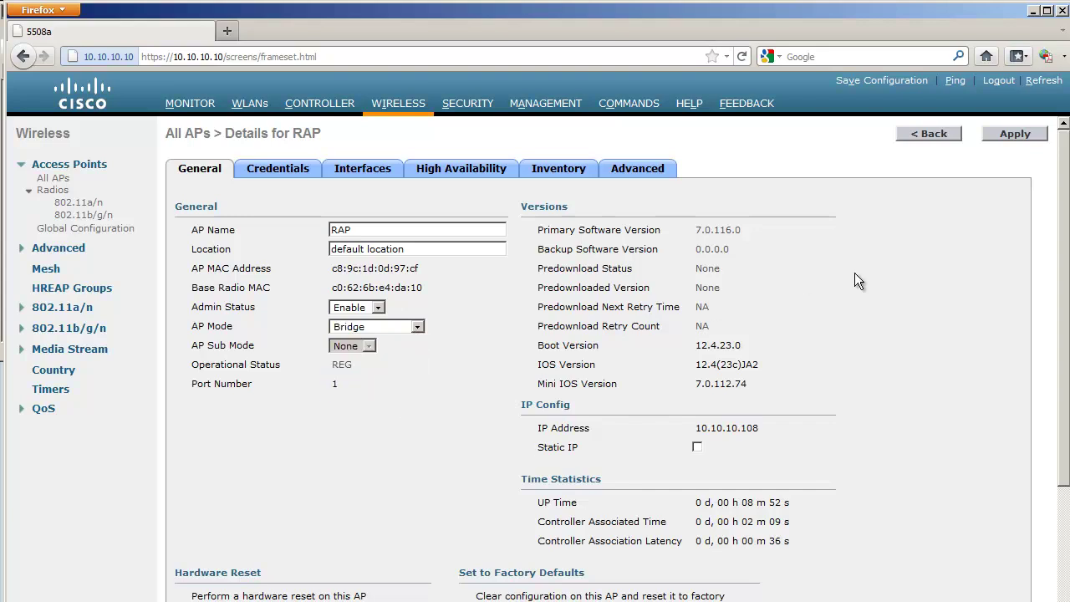
left_click(1007, 134)
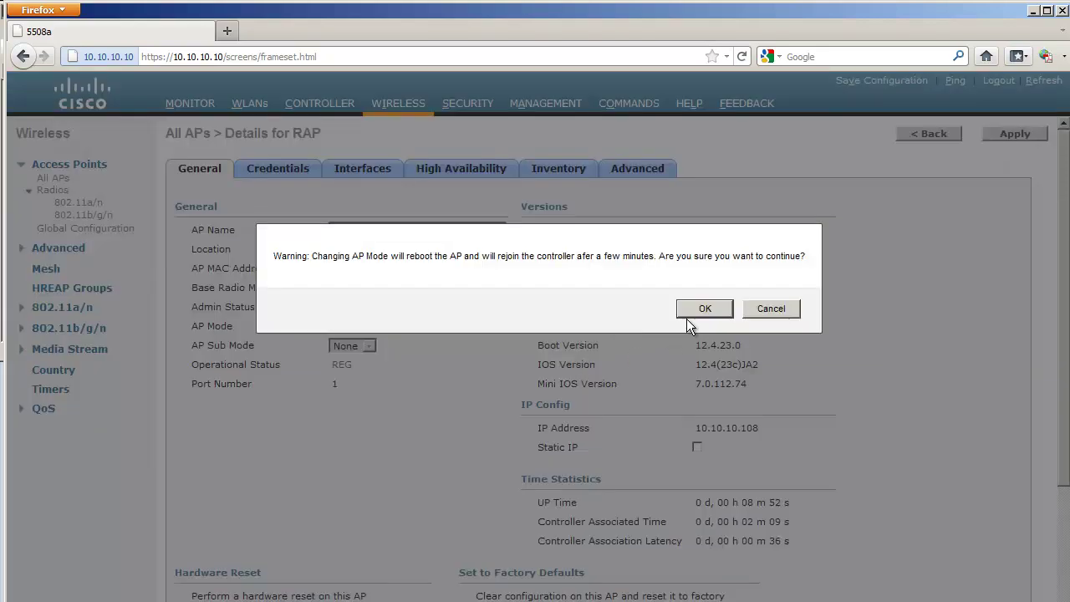
left_click(705, 309)
left_click(182, 293)
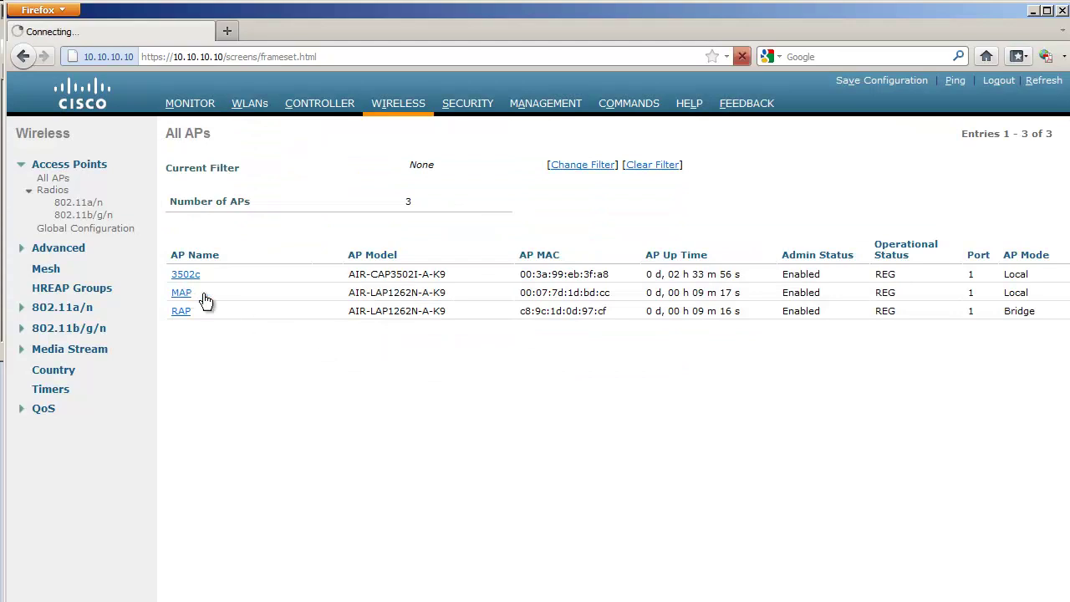
Set MAP's AP Mode to Bridge, apply it and accept the reboot.
left_click(388, 332)
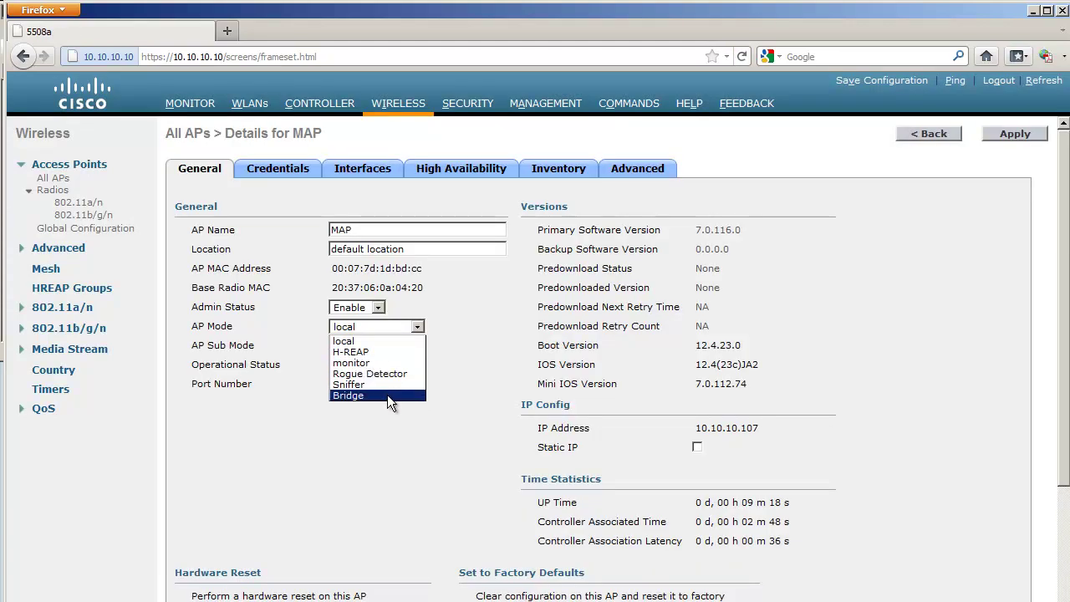
left_click(390, 396)
left_click(1003, 134)
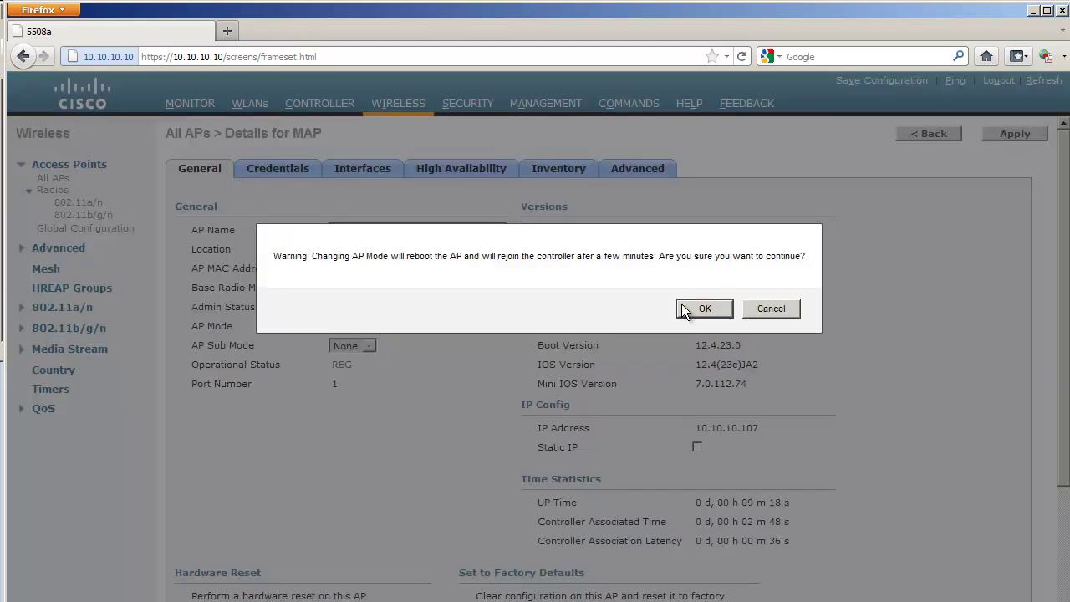
left_click(704, 309)
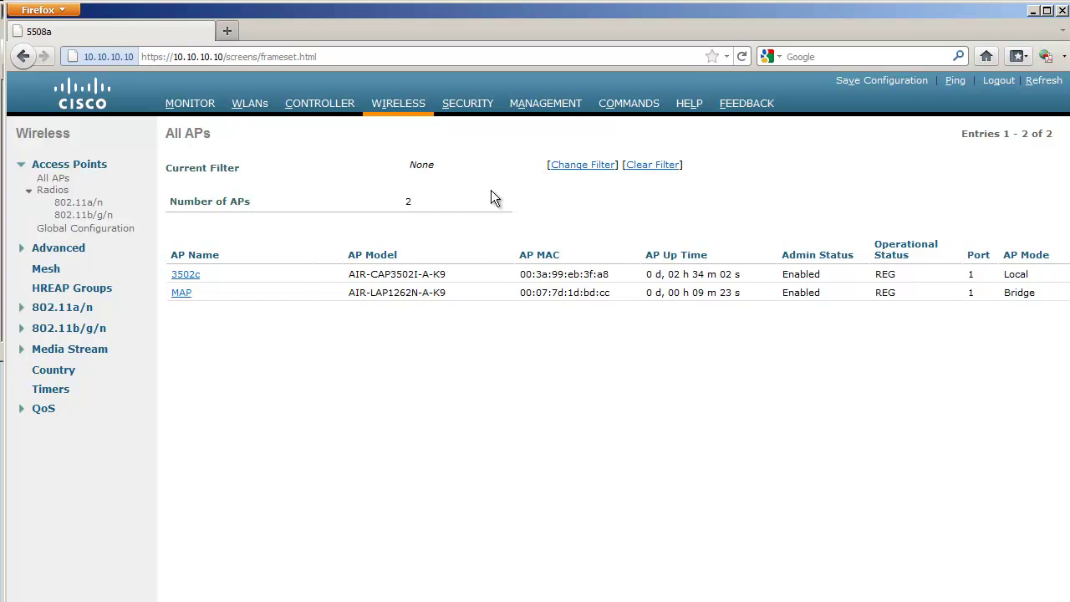
Copy the MAC username c89c1d0d97cf from the newest failure in the SNMP Trap Logs.
left_click(539, 109)
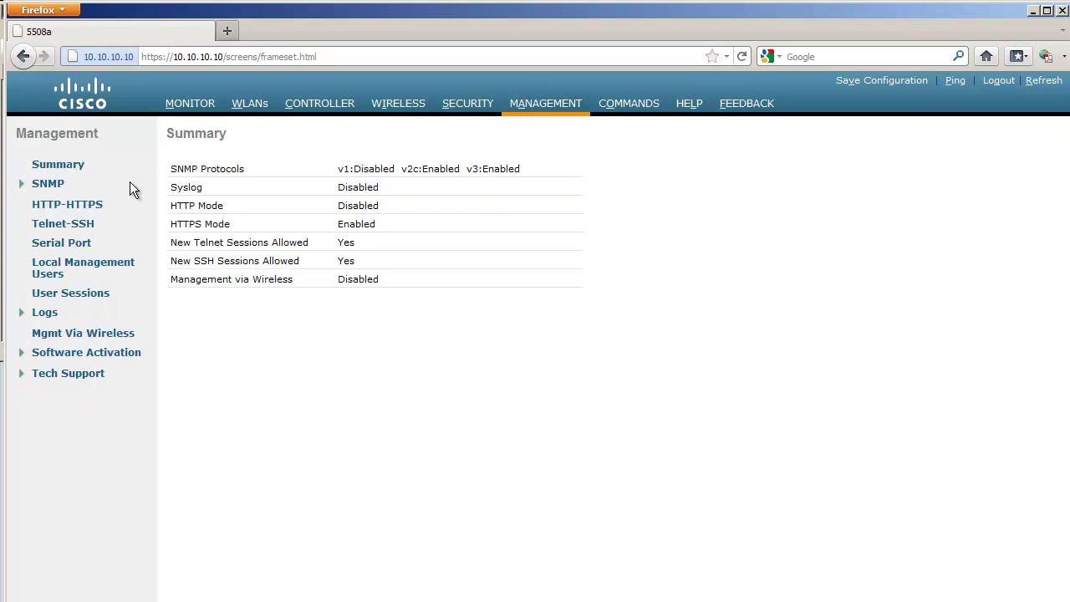
left_click(52, 187)
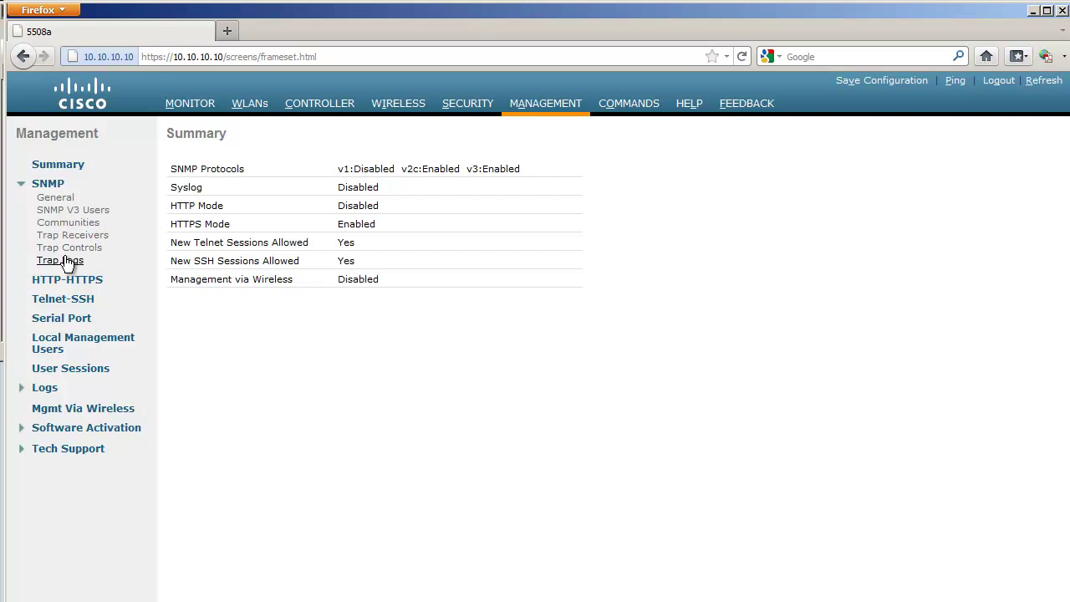
left_click(66, 261)
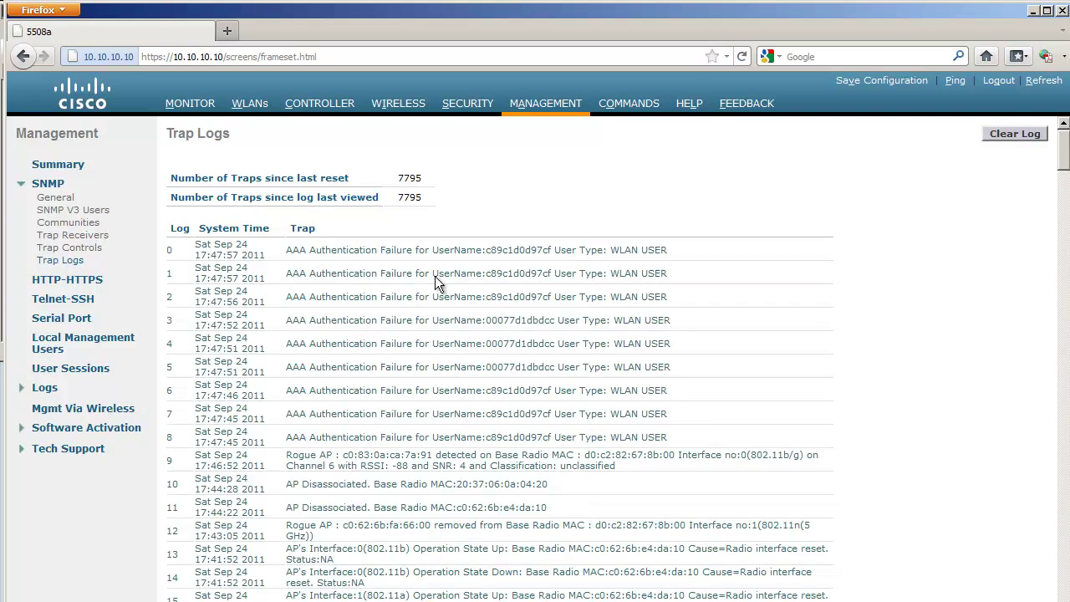
left_click_drag(486, 251, 551, 248)
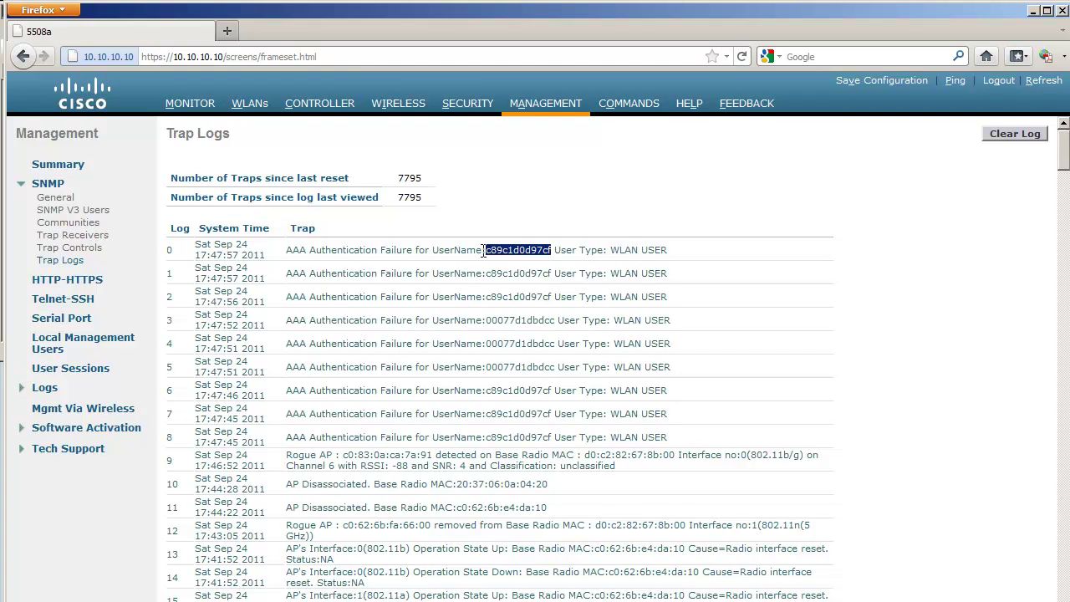
right_click(542, 251)
left_click(561, 259)
left_click(464, 105)
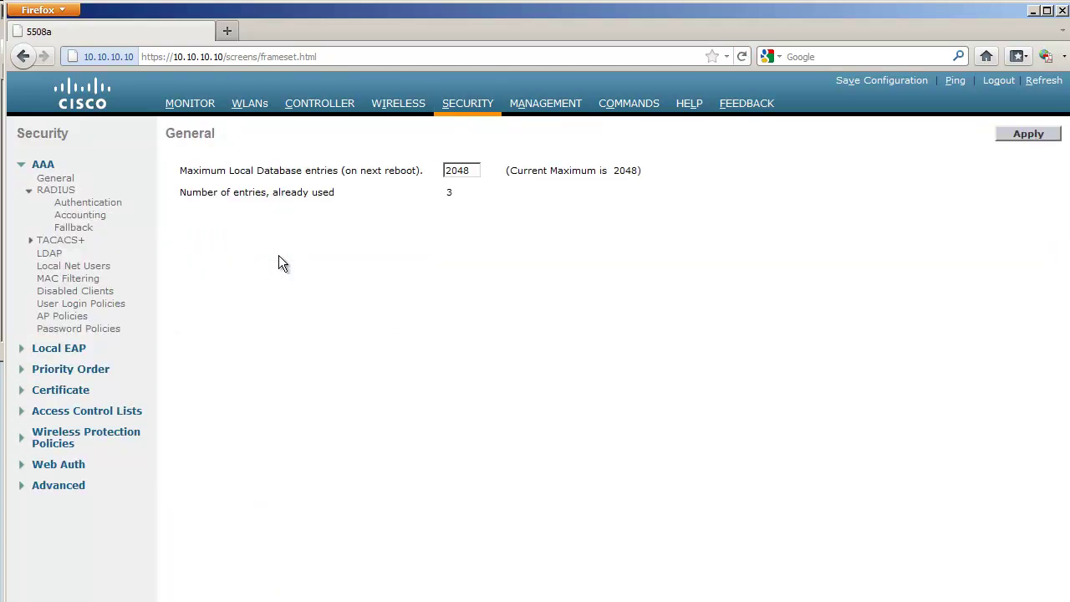
Start a new AP Policies authorization entry and paste in RAP's copied MAC.
left_click(73, 318)
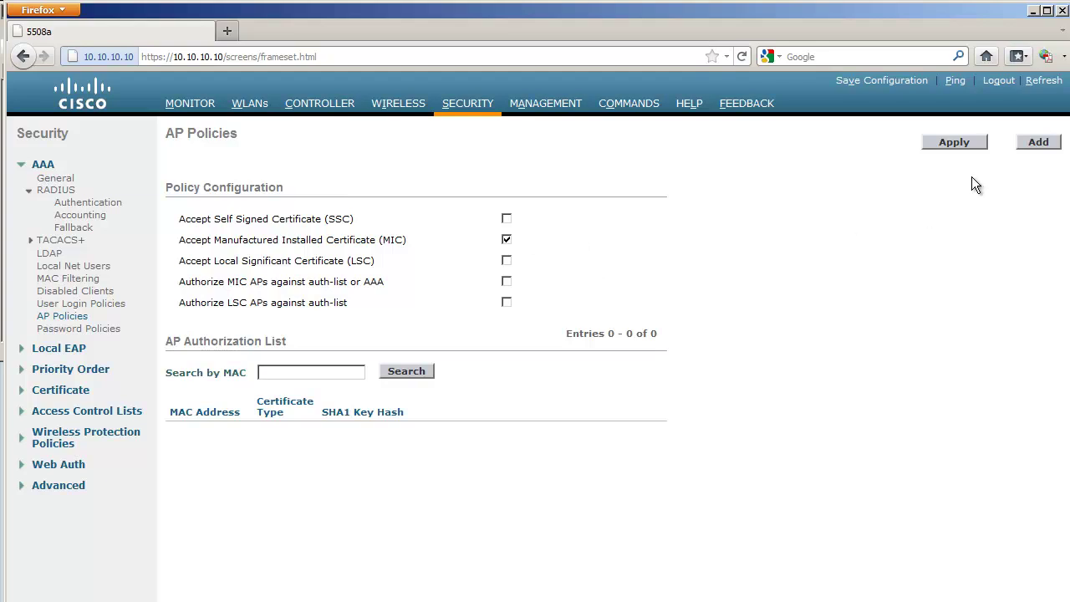
left_click(1035, 142)
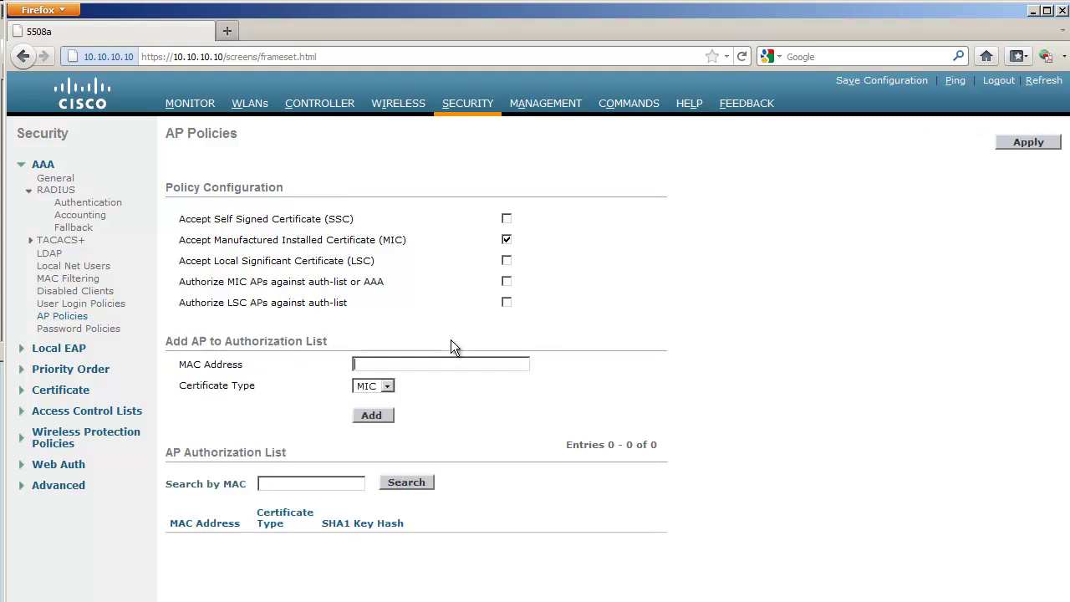
key("ctrl+v")
Format the MAC as c8:9c:1d:0d:97:cf and add it to the list with MIC.
key("Home")
key("Right")
key("Right")
type(":9c:")
key("Right")
key("Right")
type(":")
key("Right")
key("Right")
type(":")
key("Right")
key("Right")
type(":")
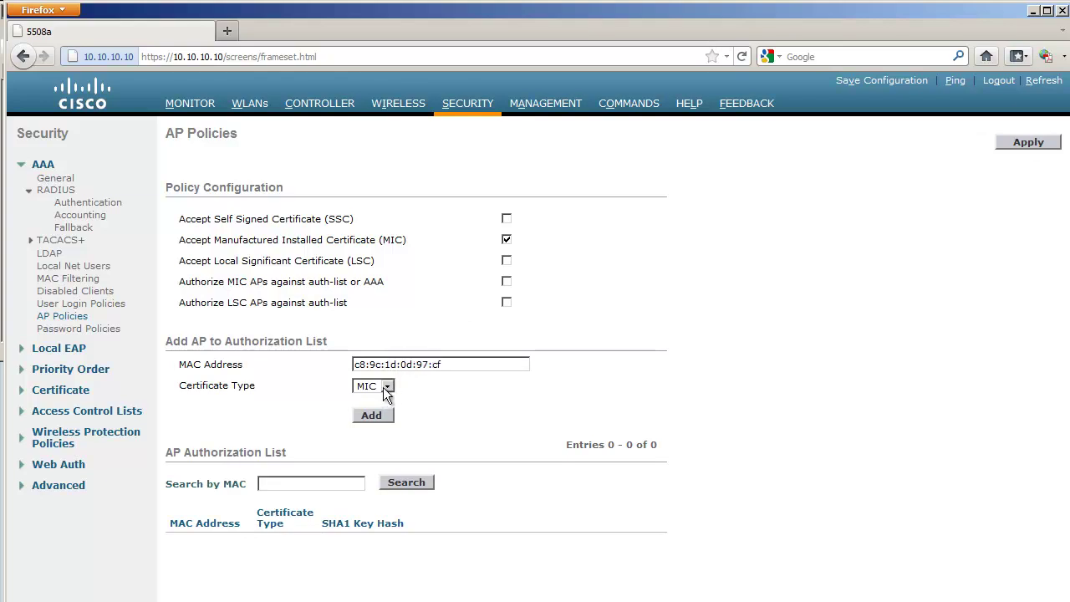
left_click(383, 411)
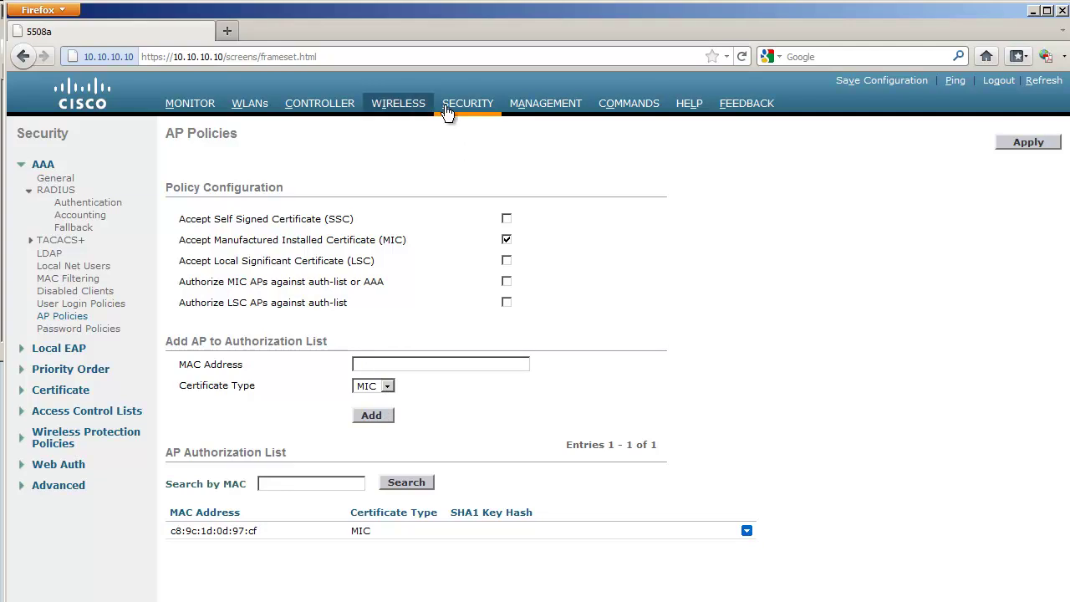
left_click(545, 111)
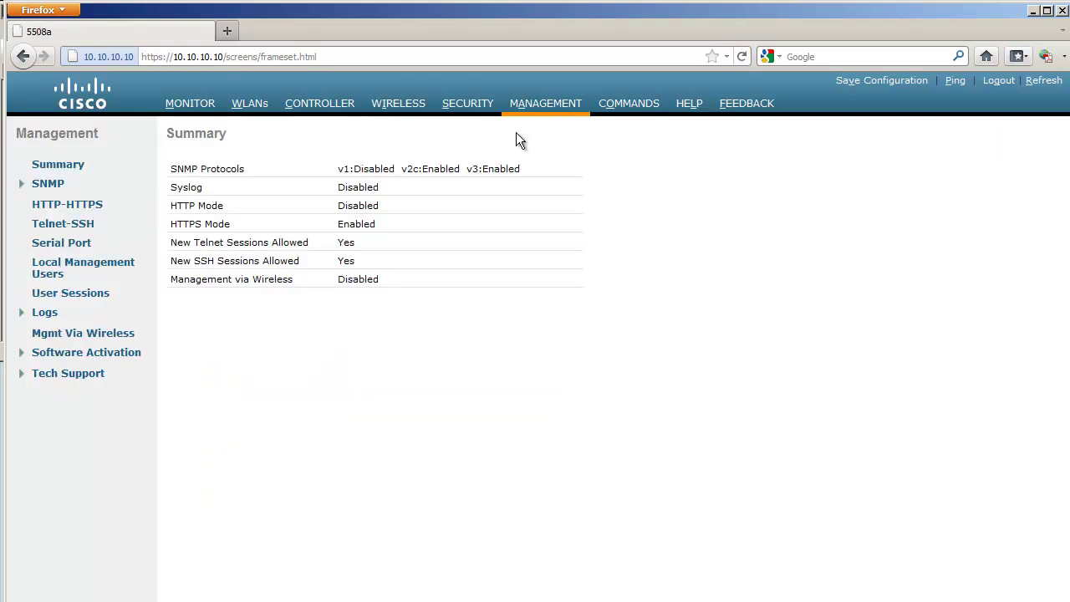
Copy the MAP's MAC username from the newest entry in the SNMP Trap Logs.
left_click(50, 187)
left_click(62, 260)
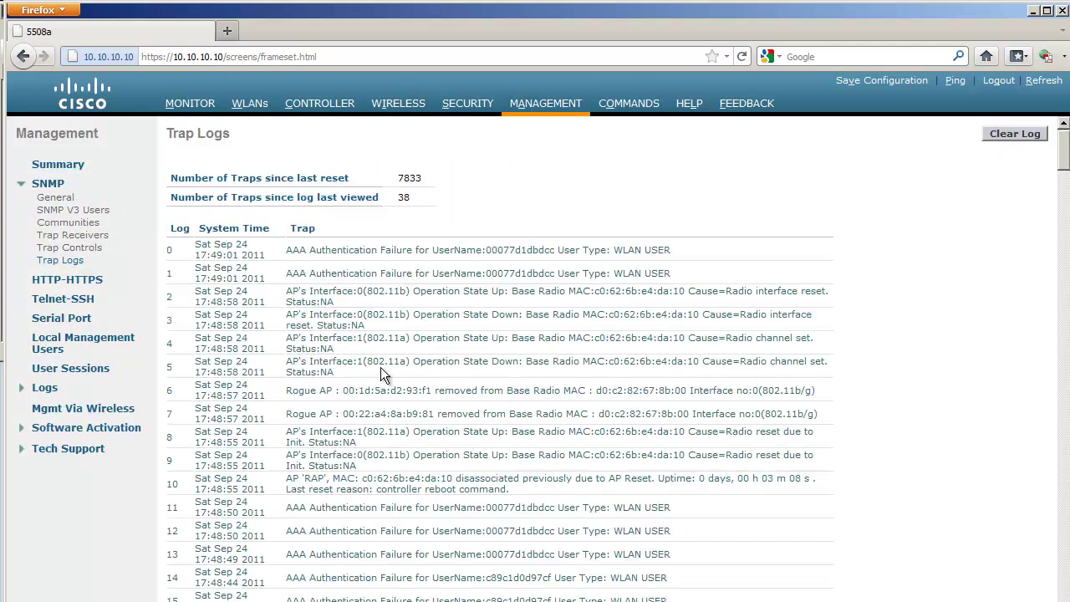
left_click_drag(487, 249, 552, 249)
right_click(550, 249)
left_click(567, 261)
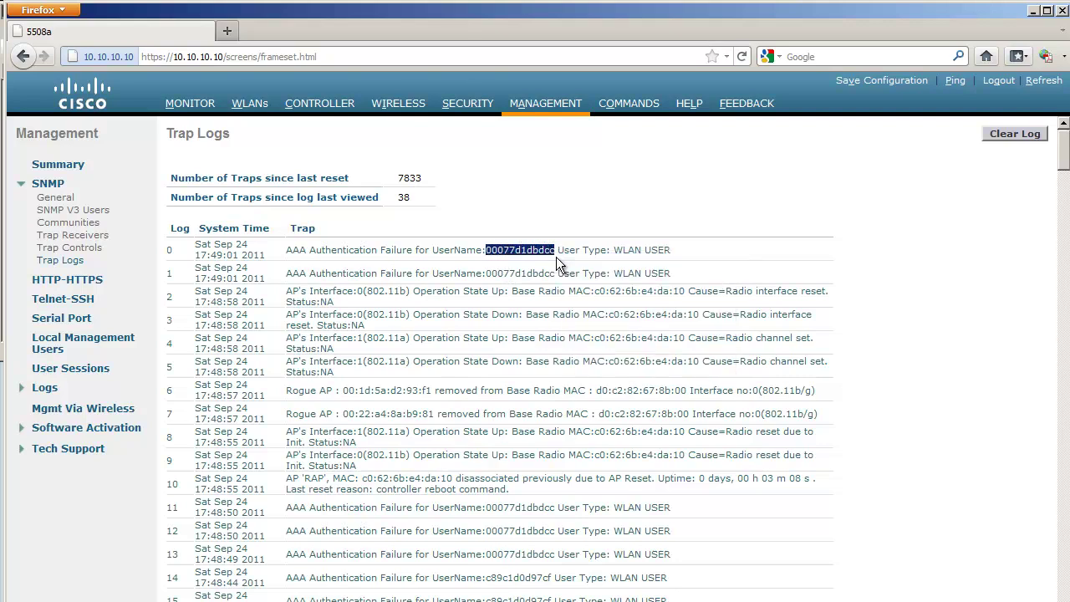
Create a new MAC Filtering entry with MAC address 00:07:7d:1d:bd:cc.
left_click(465, 112)
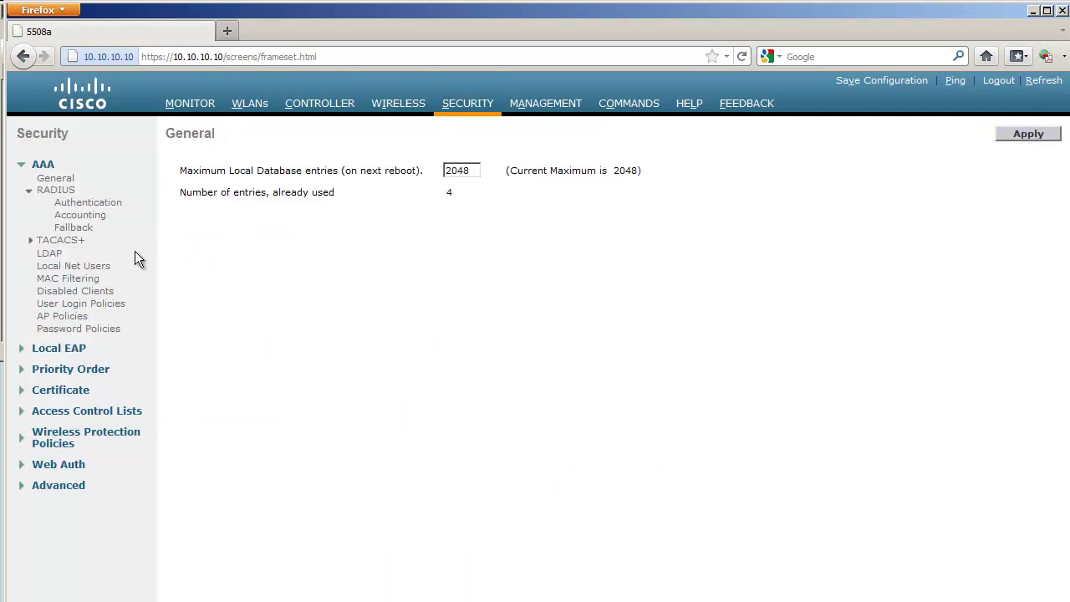
left_click(84, 278)
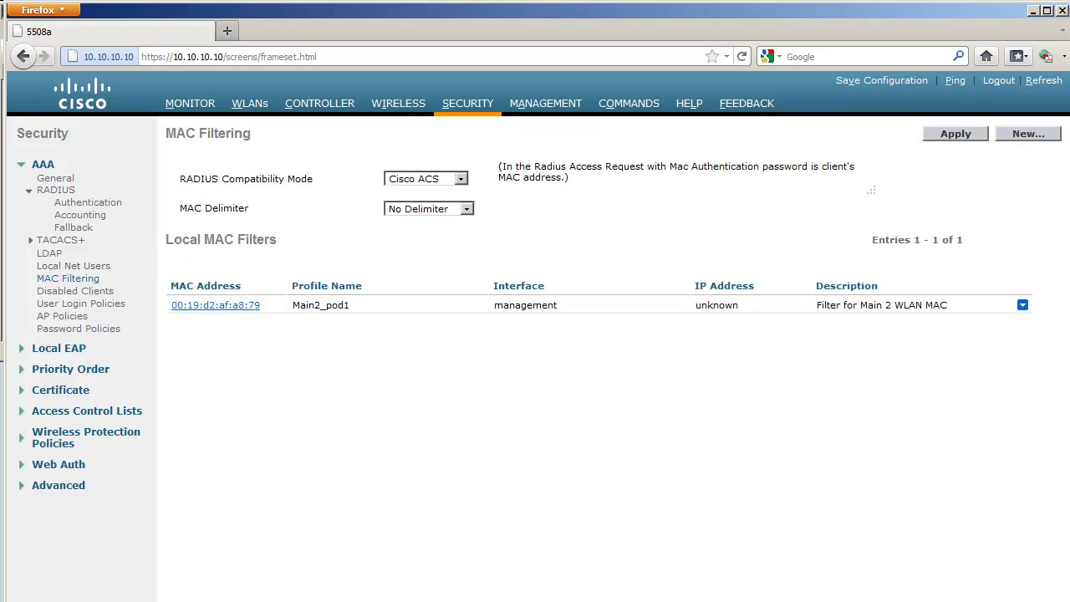
left_click(1042, 139)
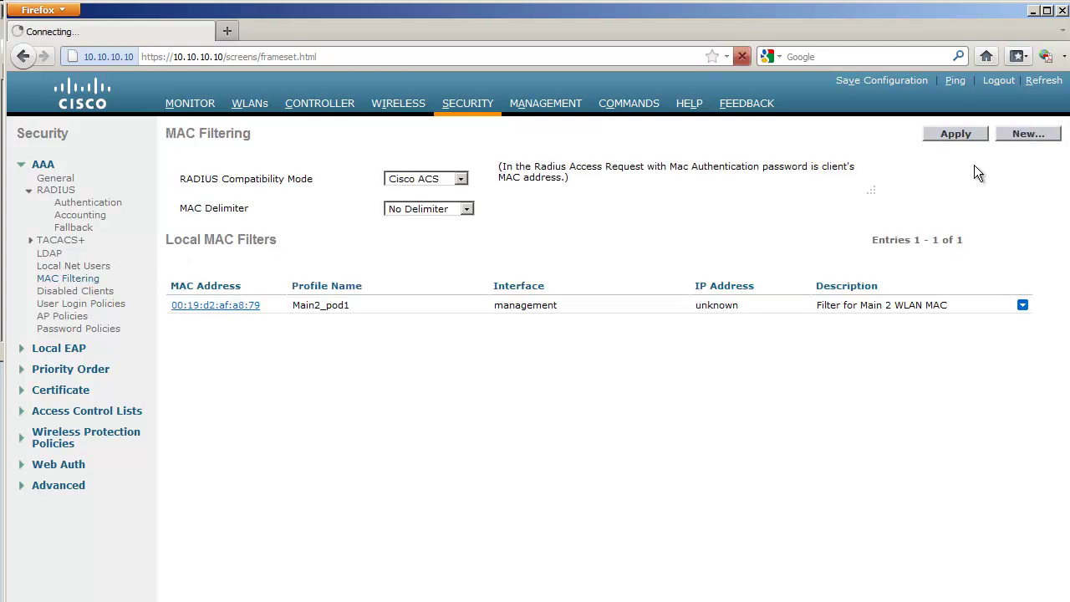
left_click(398, 170)
key("ctrl+v")
left_click(338, 169)
type(":07:")
key("Right")
type(":")
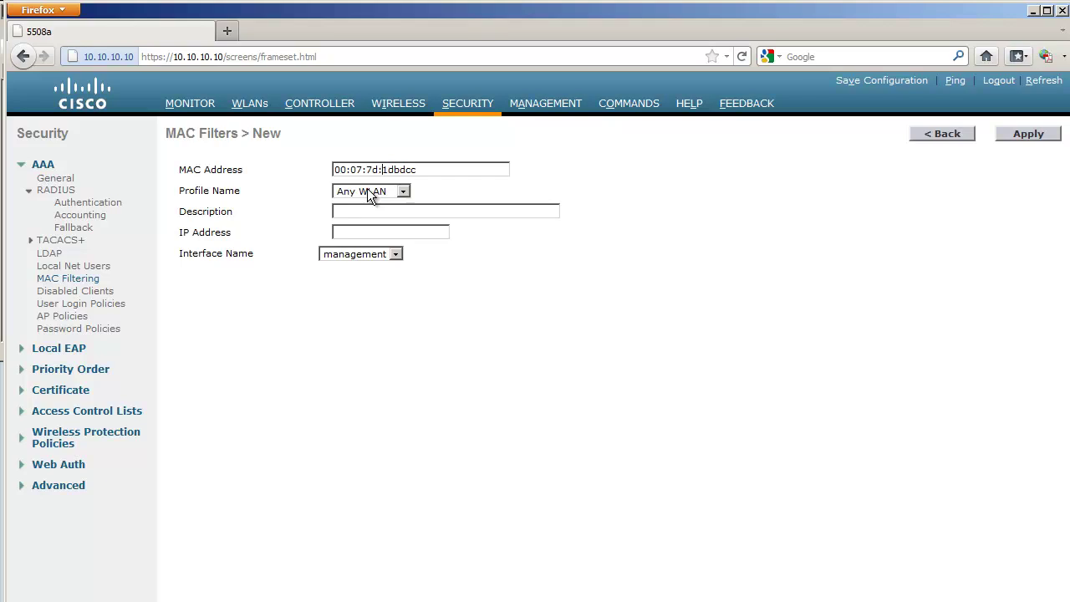
type(":bd:")
Keep Any WLAN and the management interface, then apply the new MAC filter.
left_click(403, 193)
left_click(398, 208)
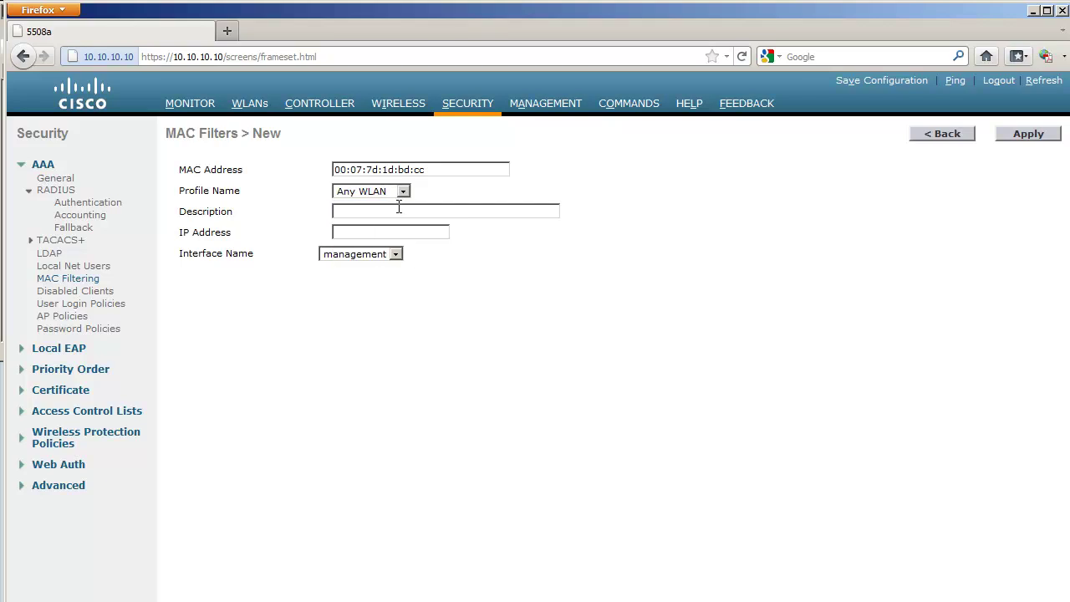
left_click(396, 255)
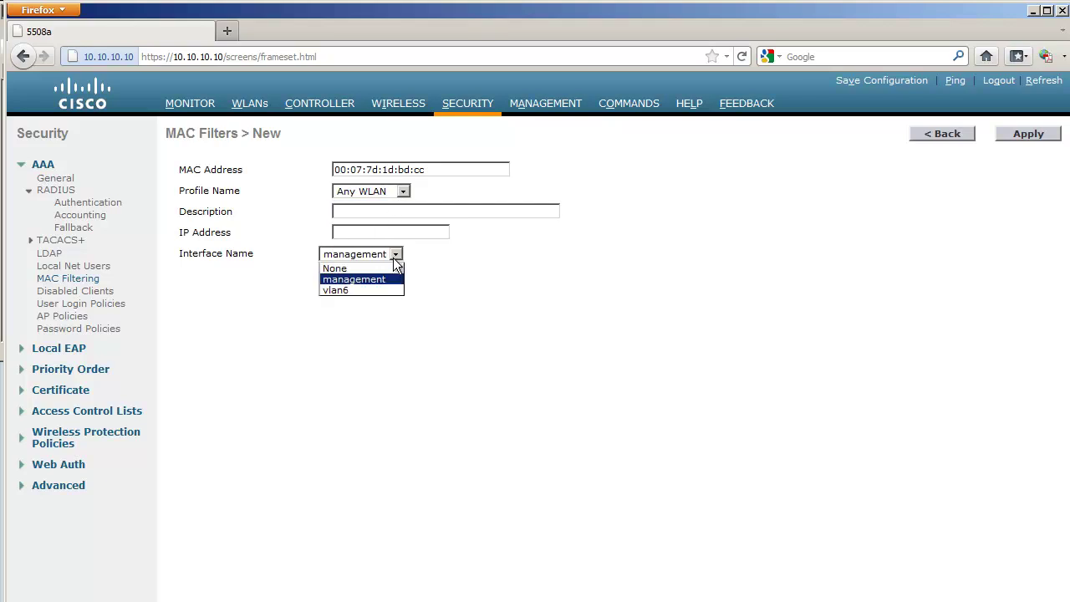
left_click(392, 275)
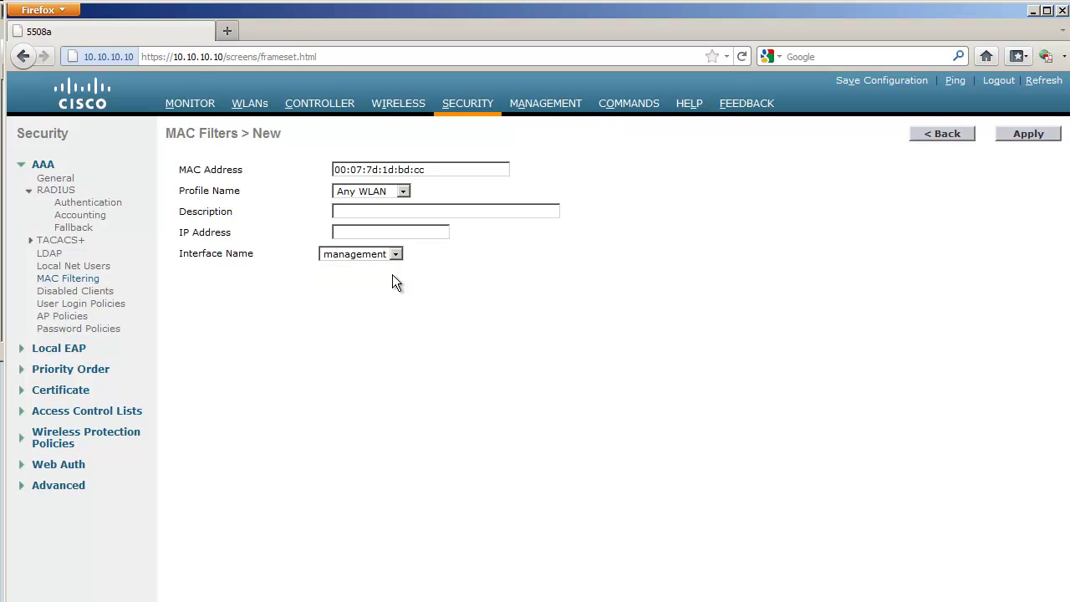
left_click(1003, 136)
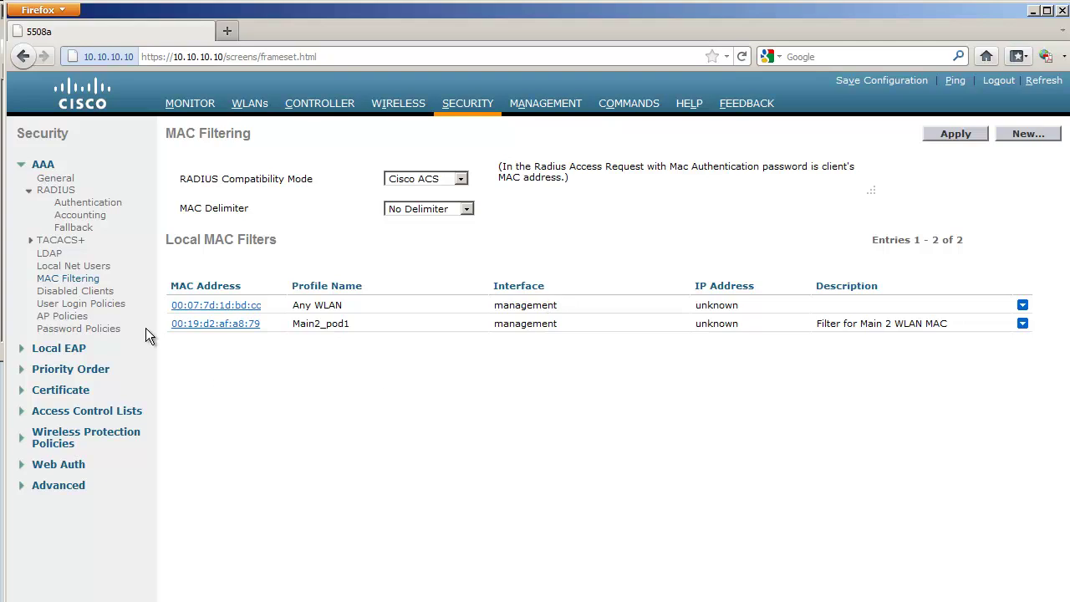
left_click(85, 317)
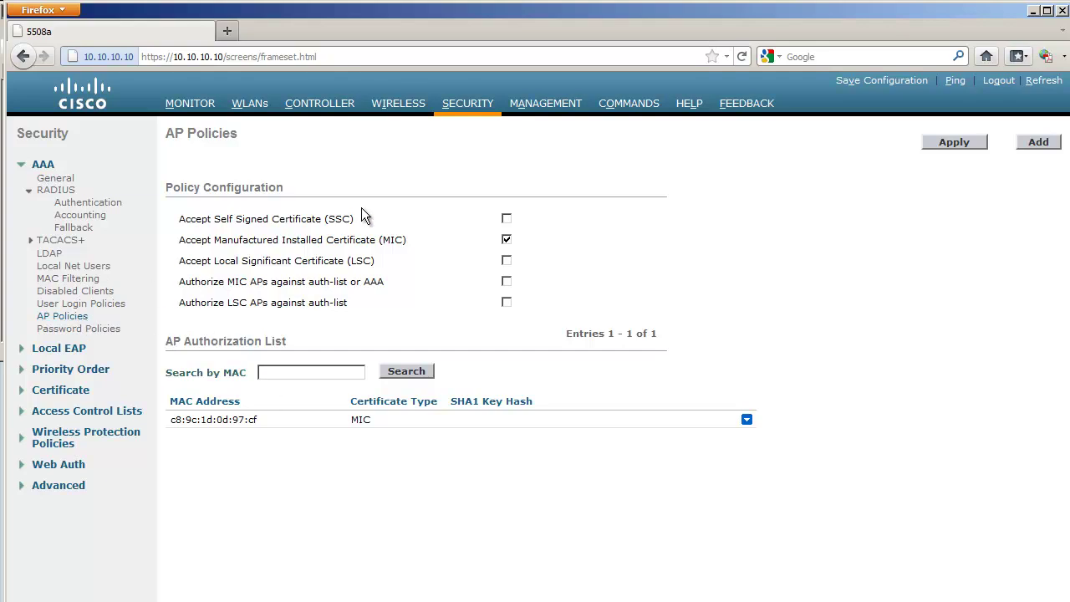
Return to All APs to confirm RAP and MAP are registered in Bridge mode.
left_click(398, 103)
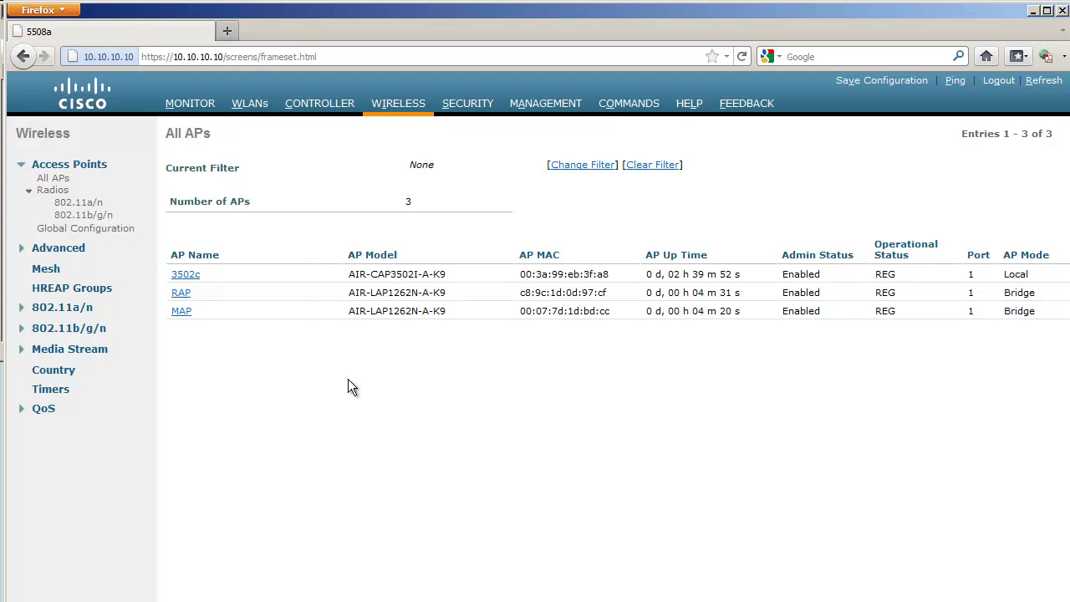
On RAP's Mesh tab, keep the MeshAP role, set Bridge Group Name to Cisco123, and apply.
left_click(180, 293)
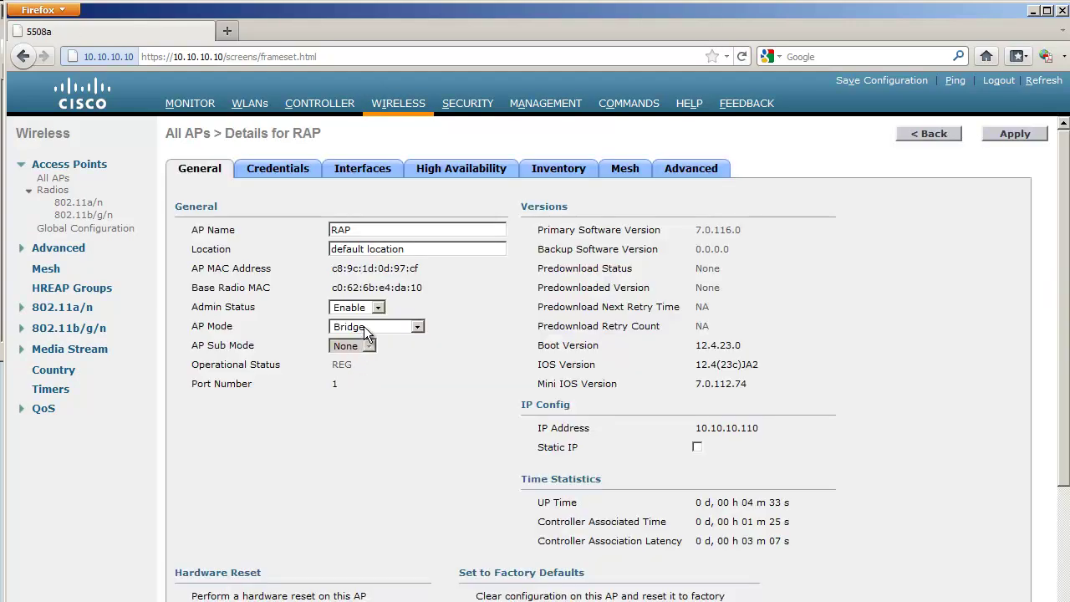
left_click(631, 173)
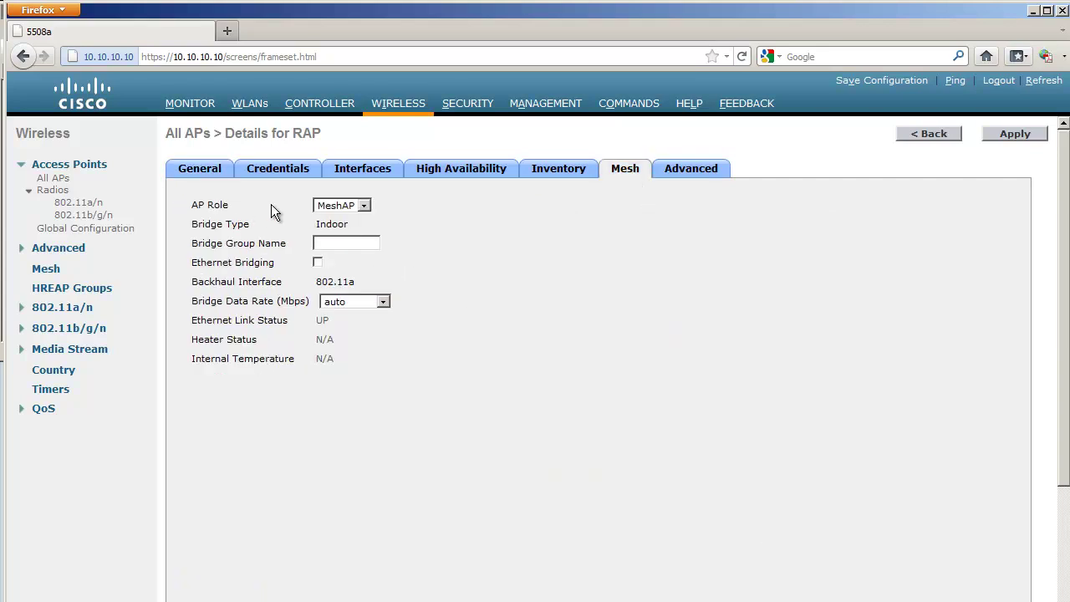
double_click(307, 134)
left_click(336, 205)
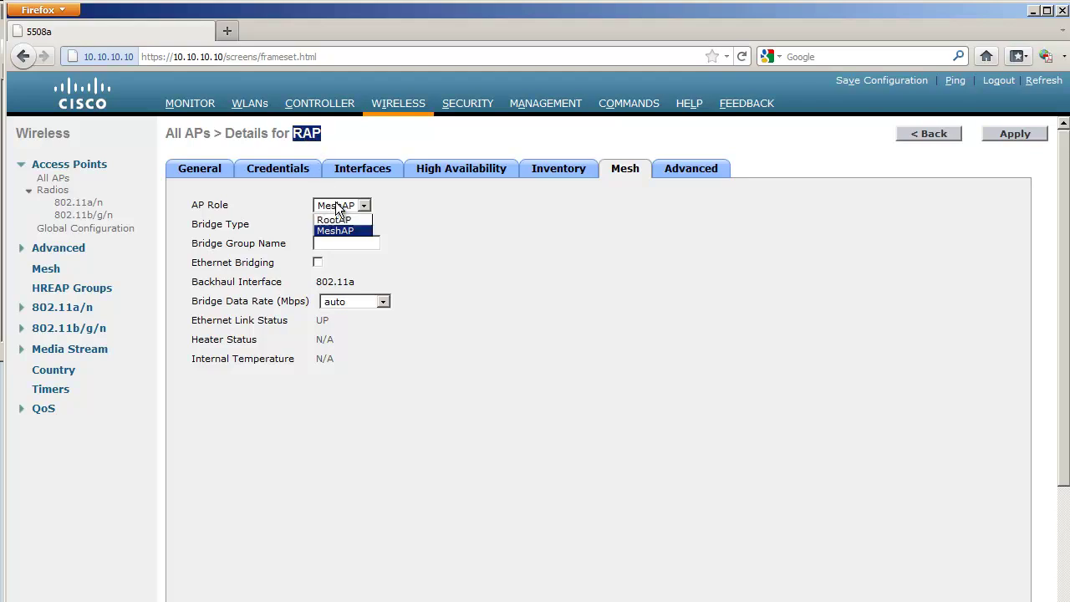
left_click(379, 205)
left_click(379, 204)
left_click(358, 242)
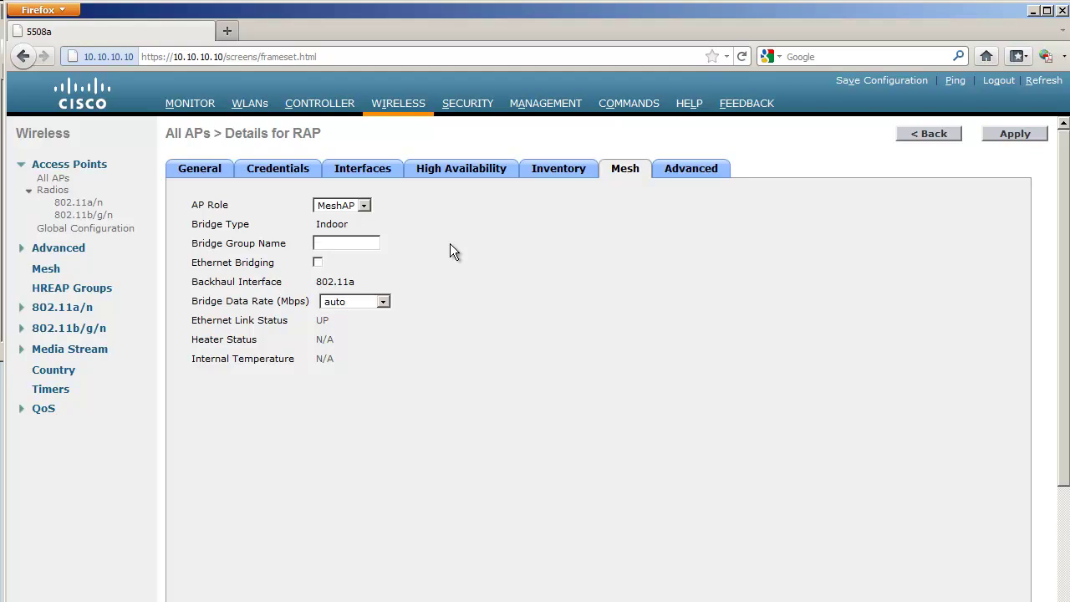
type("Cisco123")
left_click(1017, 137)
left_click(742, 308)
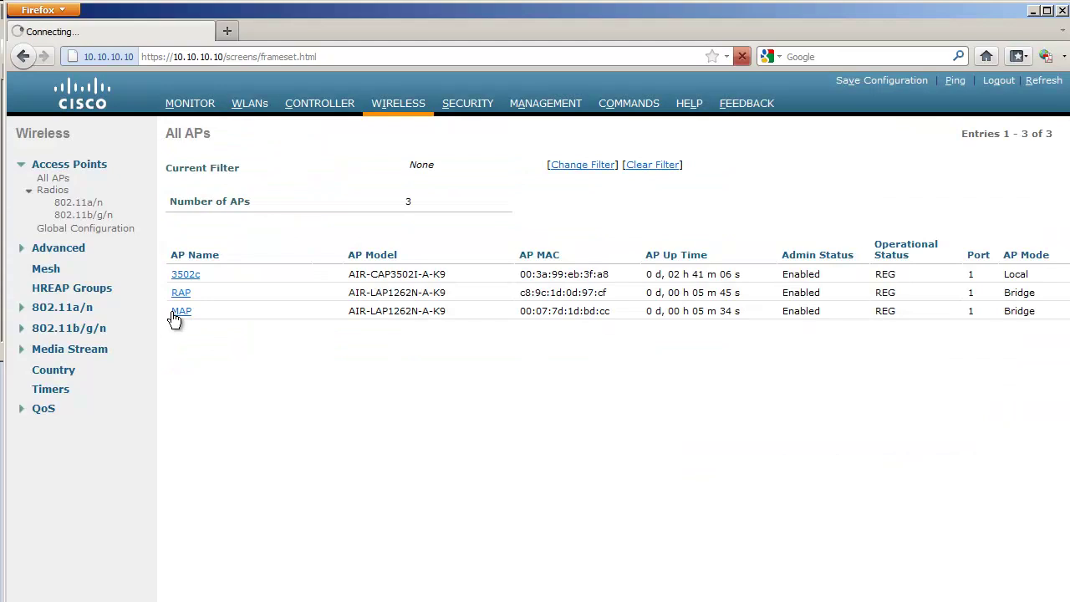
Enter Cisco123 as MAP's mesh Bridge Group Name and apply the change.
left_click(181, 311)
left_click(626, 171)
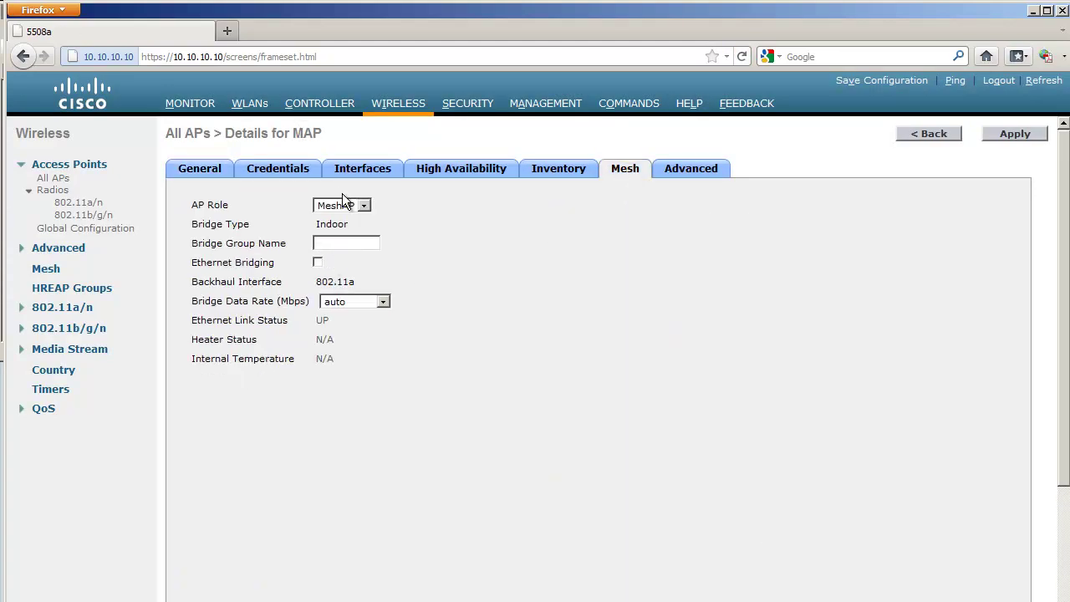
type("Cisco123")
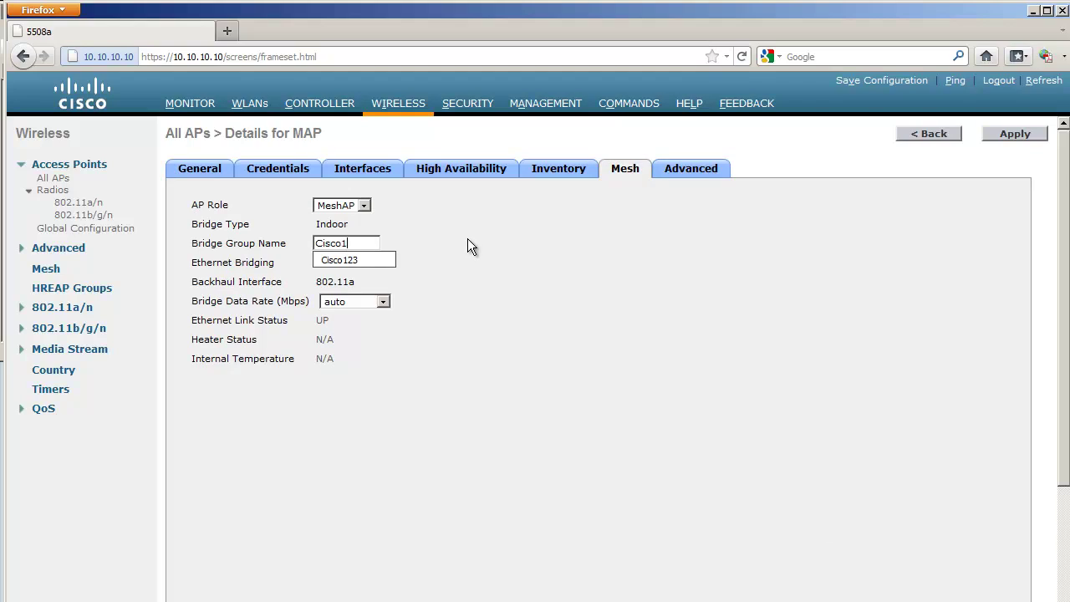
left_click(385, 260)
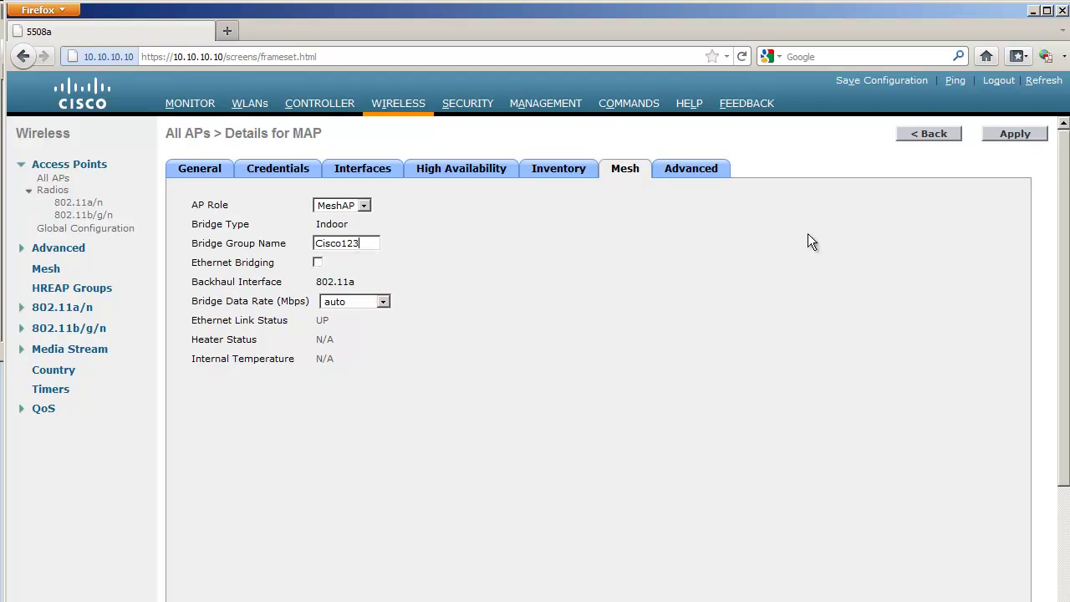
left_click(1012, 134)
left_click(731, 314)
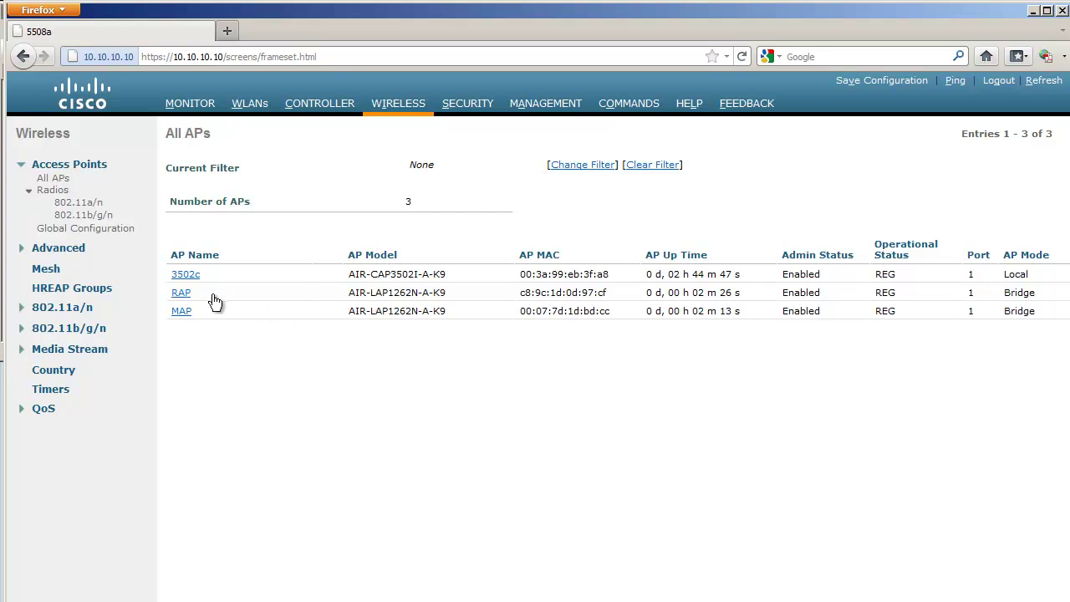
Change RAP's mesh AP Role to RootAP, apply it and accept the reboot.
left_click(181, 292)
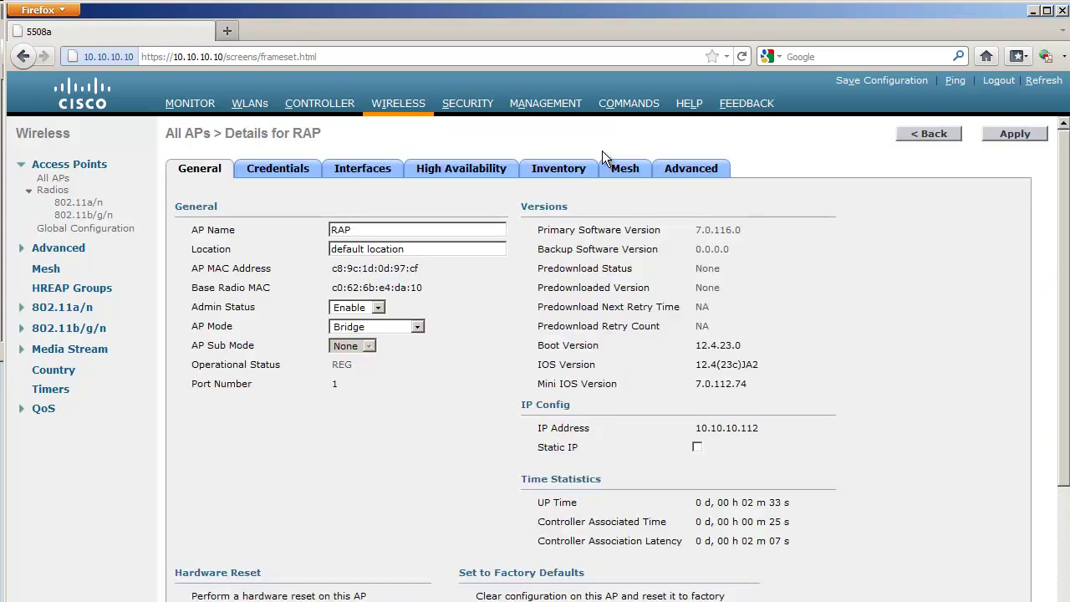
left_click(623, 168)
left_click(364, 207)
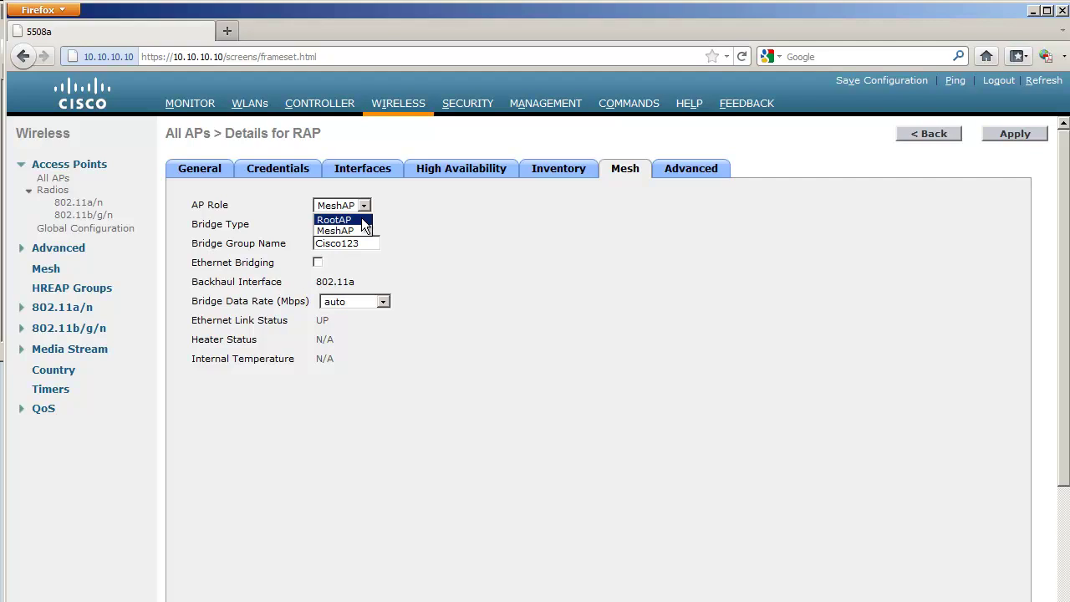
left_click(343, 219)
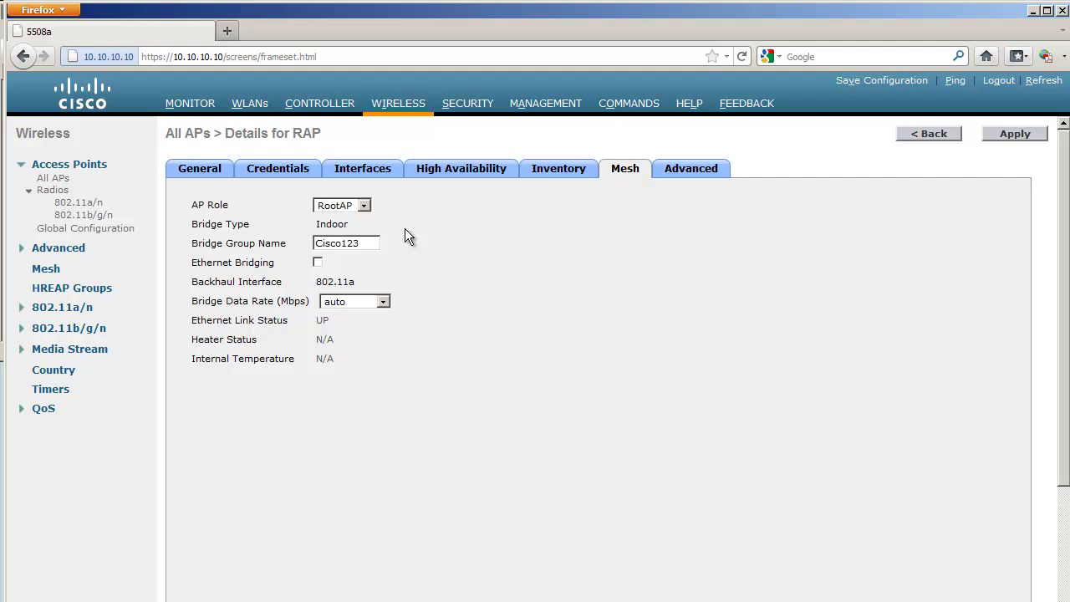
left_click(995, 135)
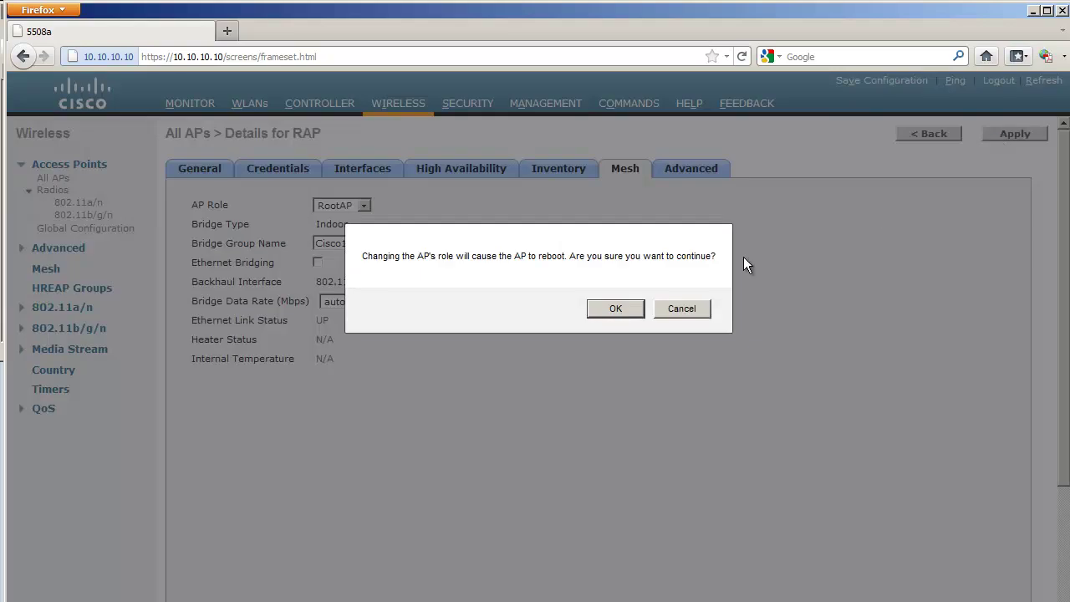
left_click(617, 307)
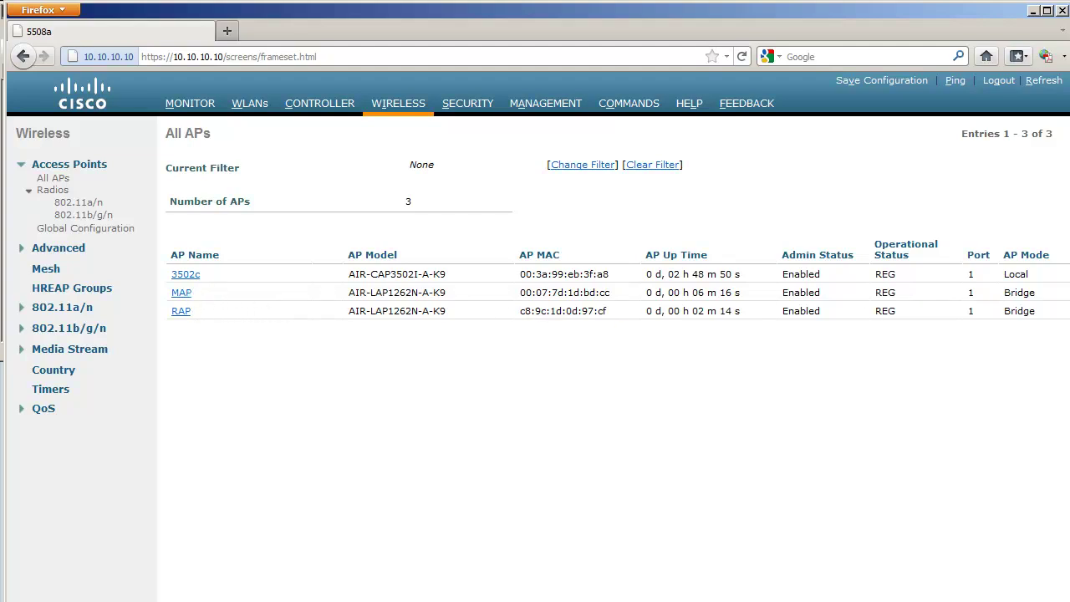
Look at MAP's mesh neighbor information, then return to the All APs list.
scroll(903, 516, "right", 10)
mouse_move(1063, 297)
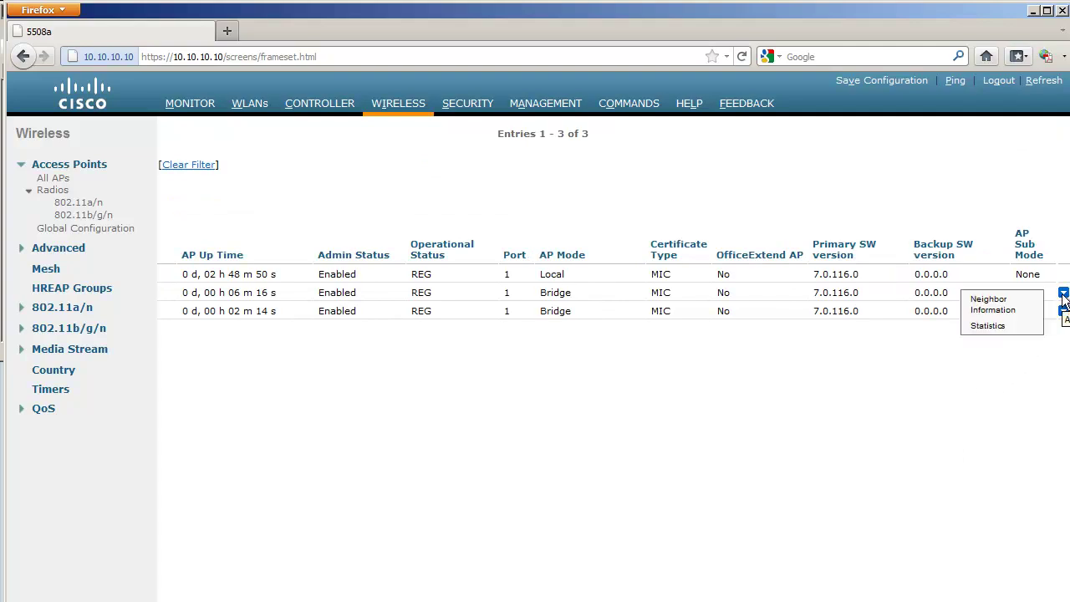
left_click(1009, 308)
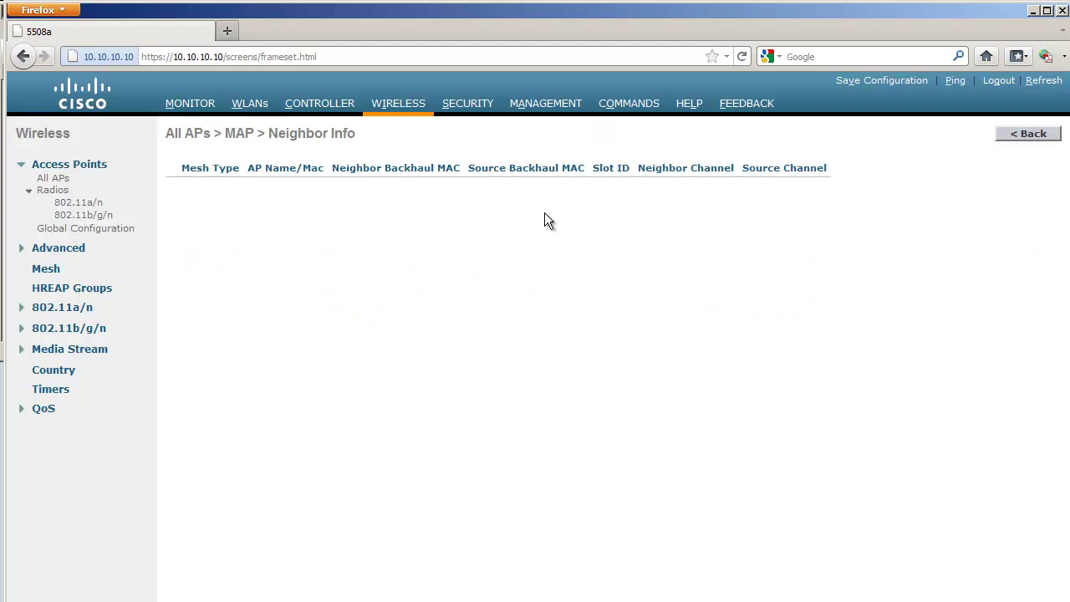
left_click(403, 110)
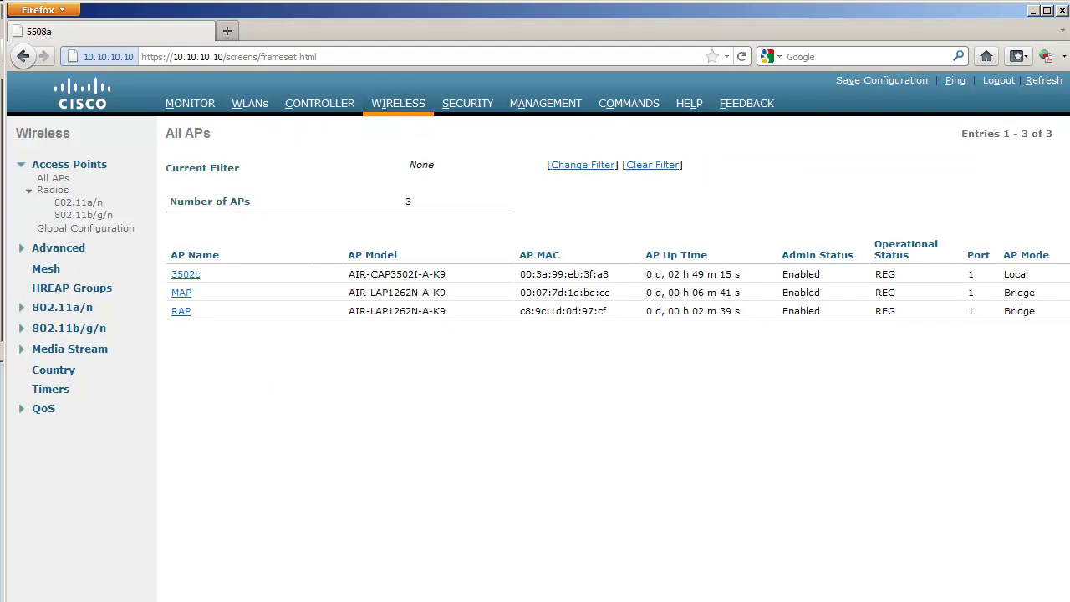
Check that RAP's neighbor information is still empty and go back to All APs.
scroll(949, 458, "right", 5)
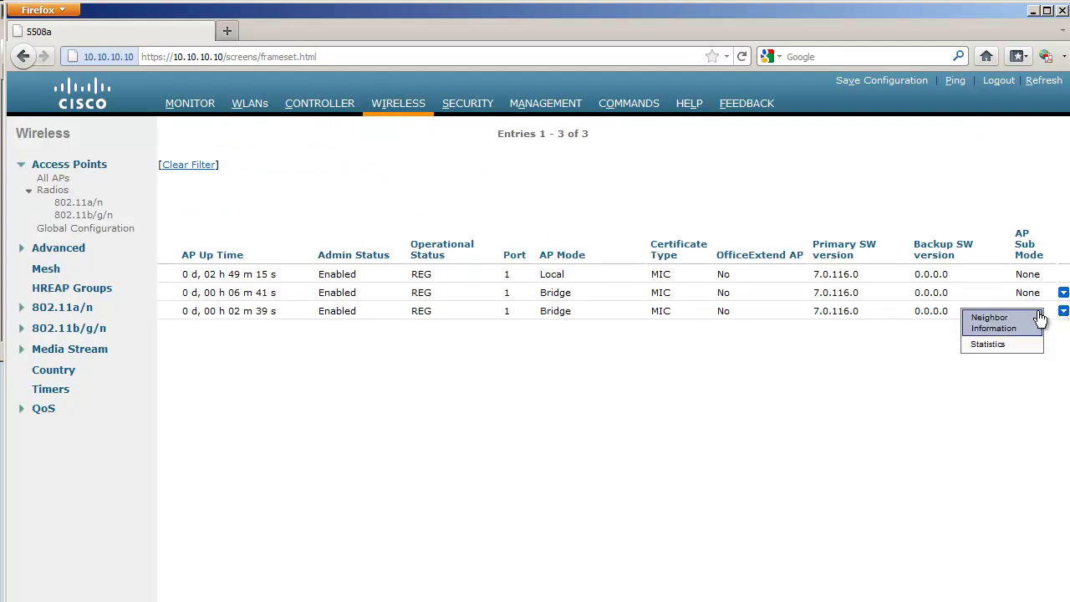
left_click(1029, 323)
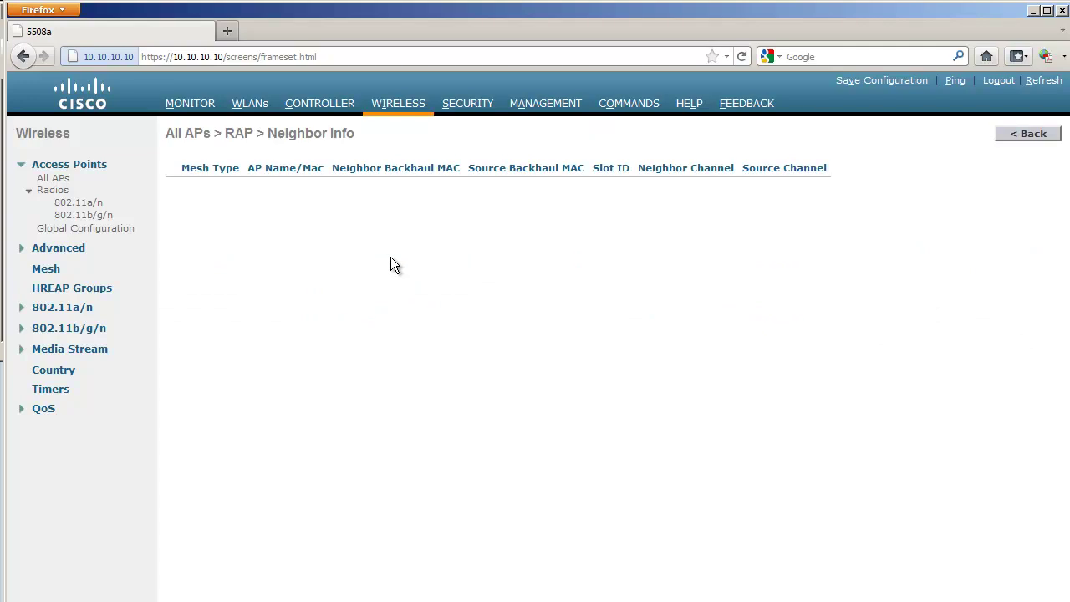
left_click(404, 106)
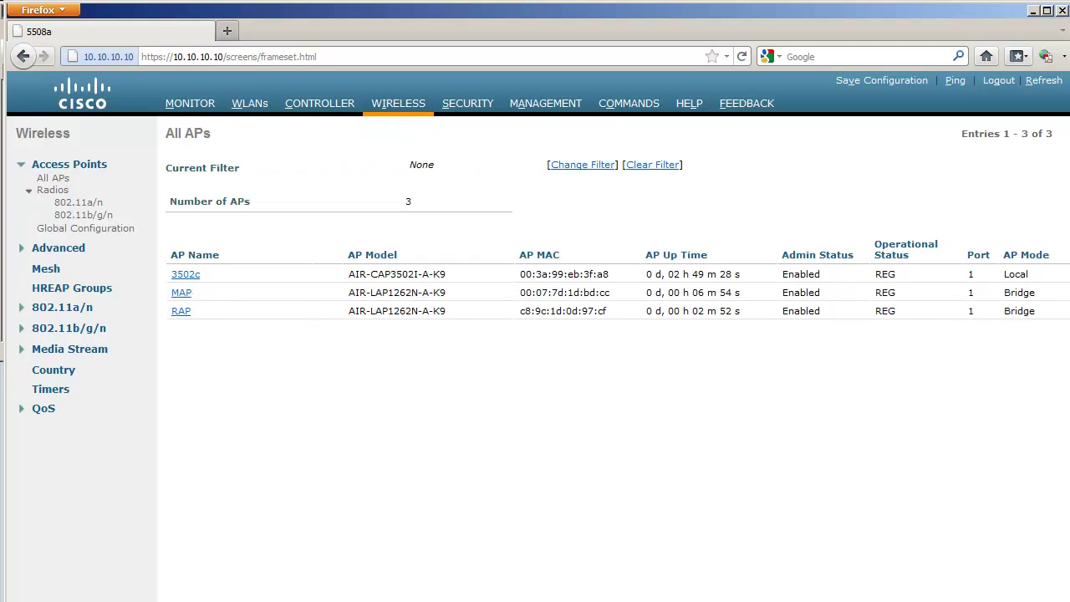
On the switch, put MAP's port Gig 1/0/14 into access VLAN 666, then view the controller's Monitor summary.
key("alt+Tab")
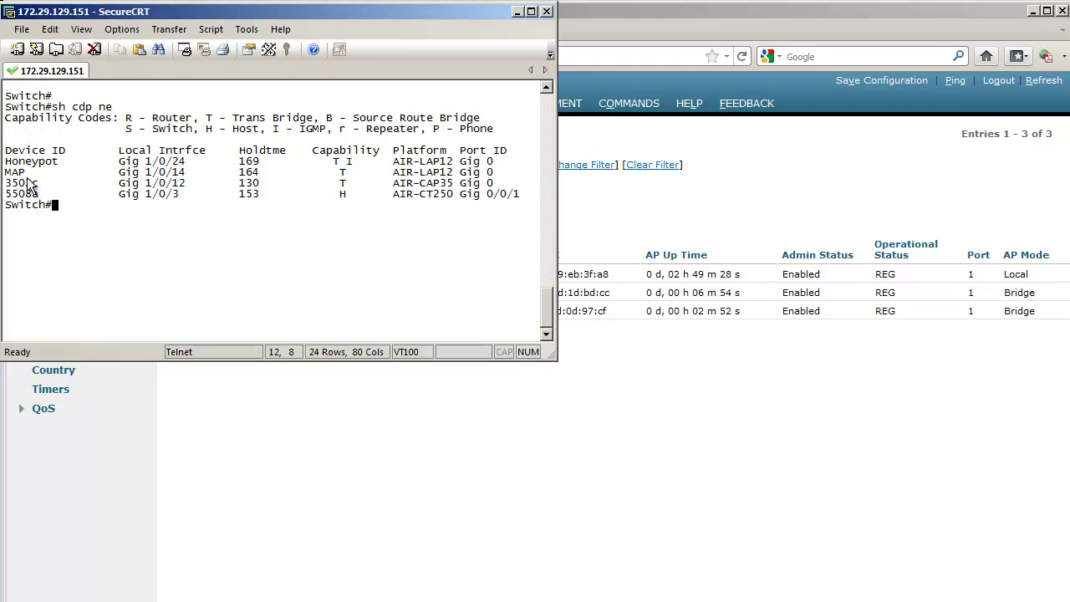
type("conf t")
key("Return")
type("int g1")
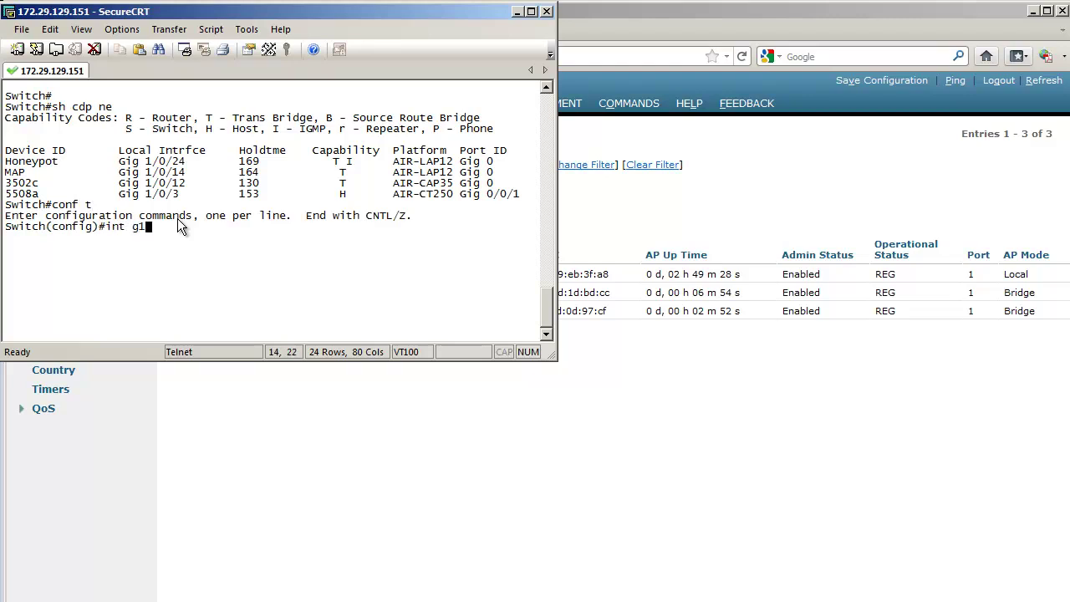
type("/0/14")
key("Return")
type("sw ac")
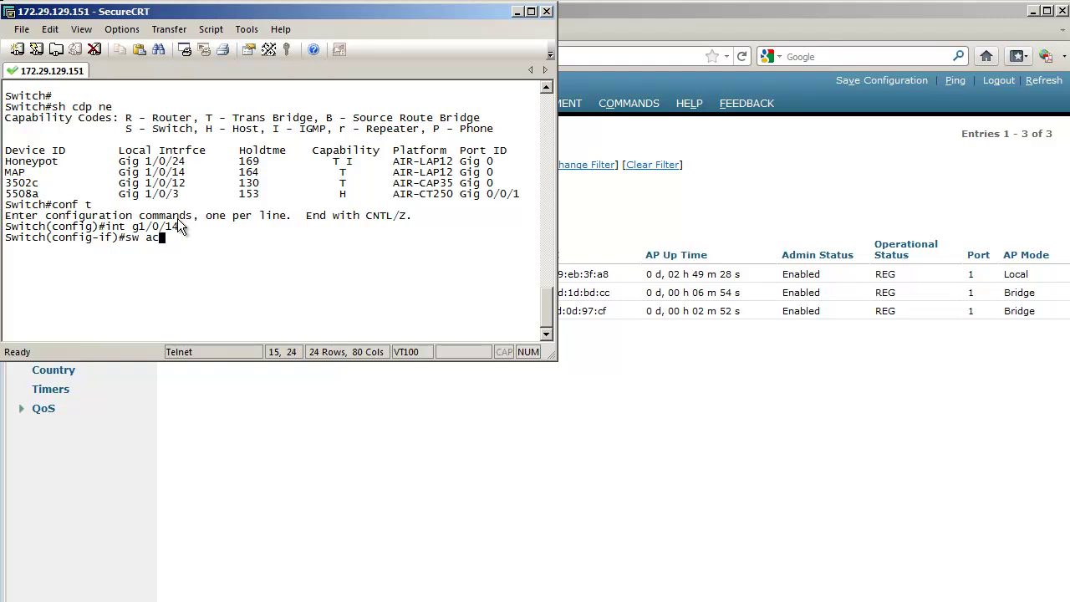
type(" vl 666")
key("Return")
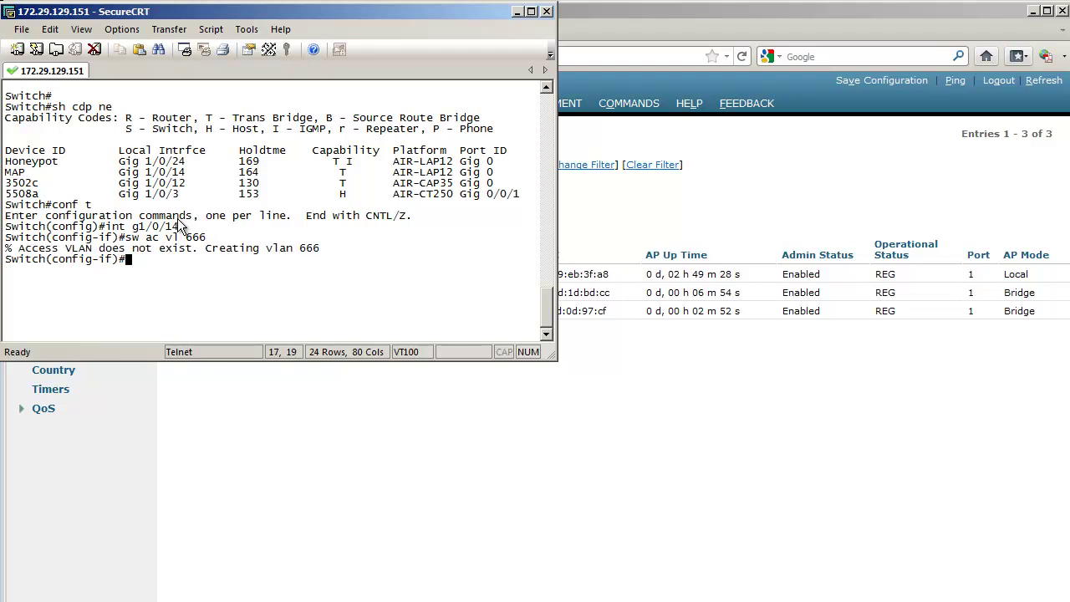
left_click(374, 485)
left_click(191, 103)
Scroll through the Monitor summary showing 3 access points, radios up and 1 client.
scroll(465, 389, "down", 2)
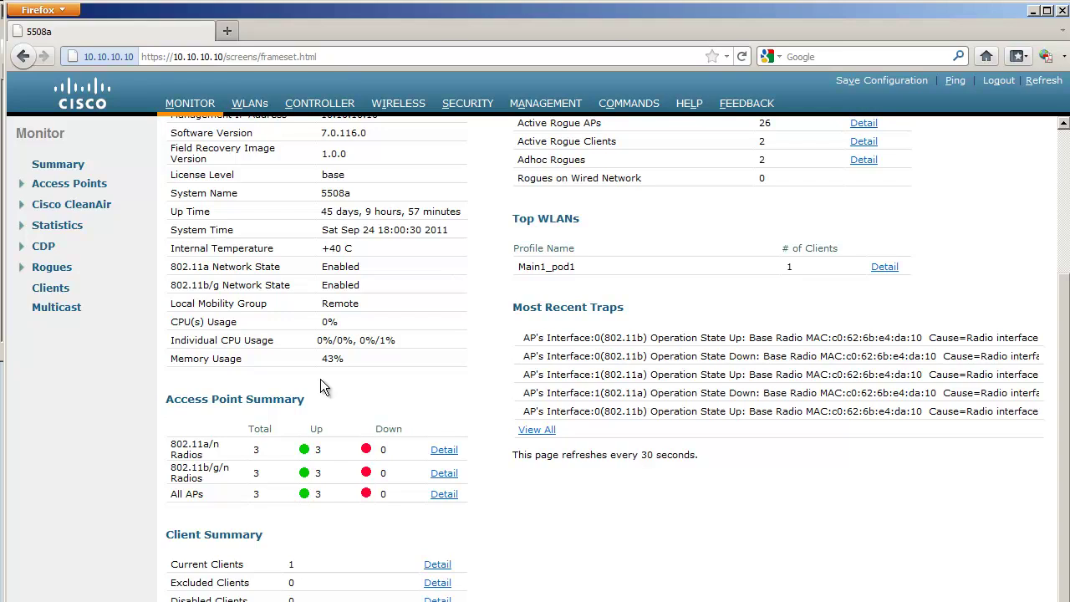
scroll(327, 370, "up", 5)
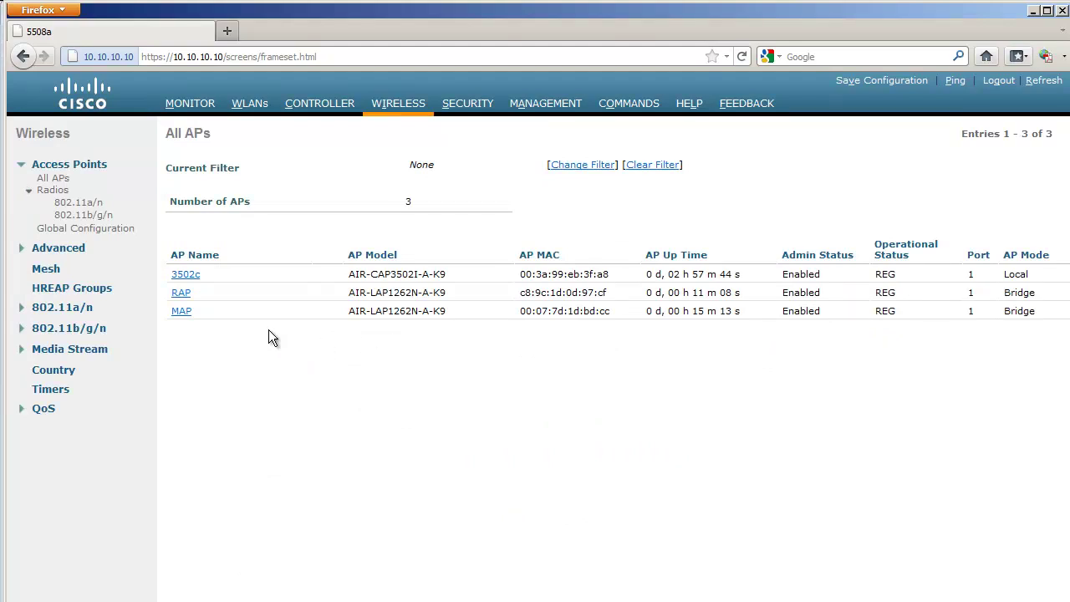
Confirm MAP's neighbor information lists RAP with mesh type Parent.
scroll(921, 463, "right", 10)
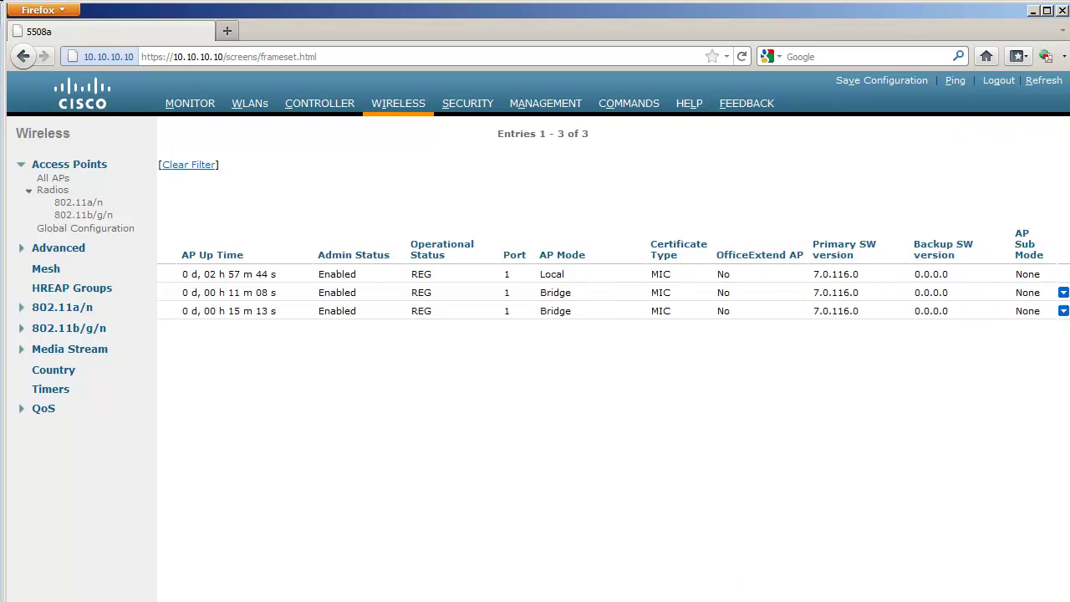
mouse_move(1063, 311)
left_click(1027, 324)
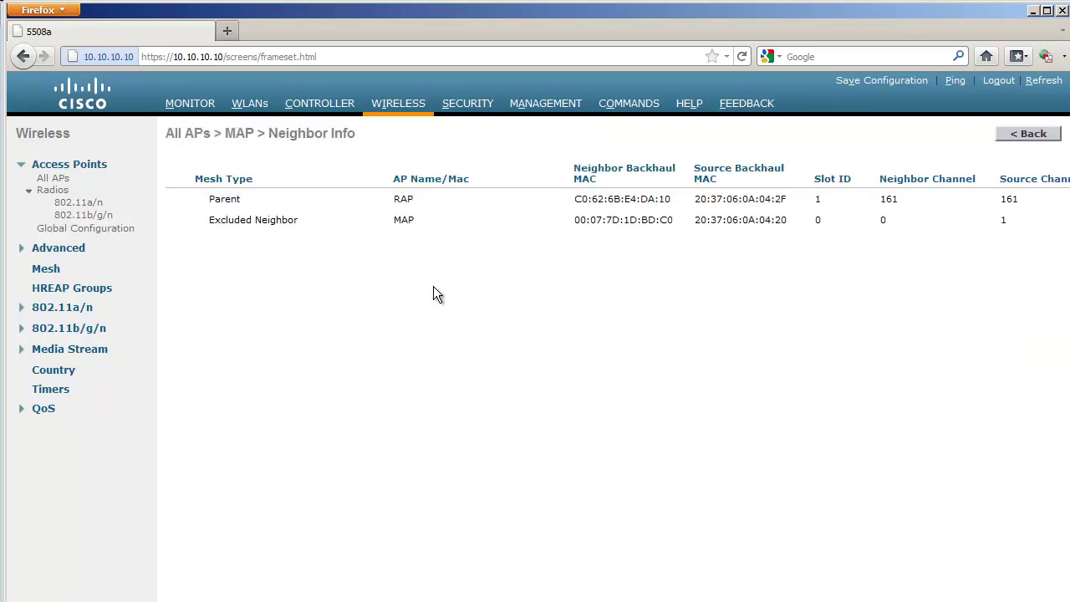
double_click(230, 200)
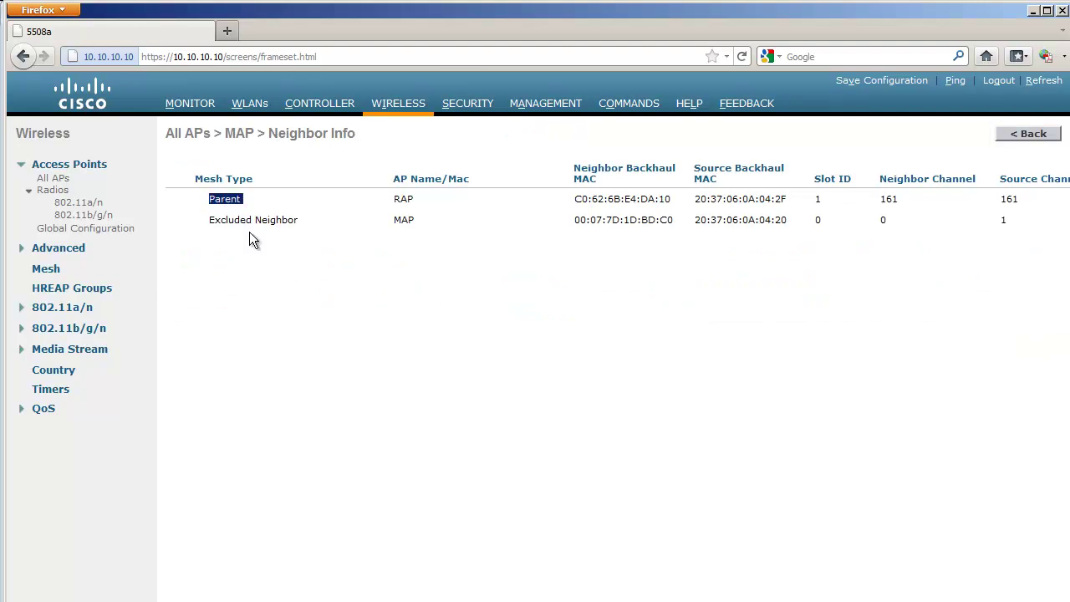
key("alt+Left")
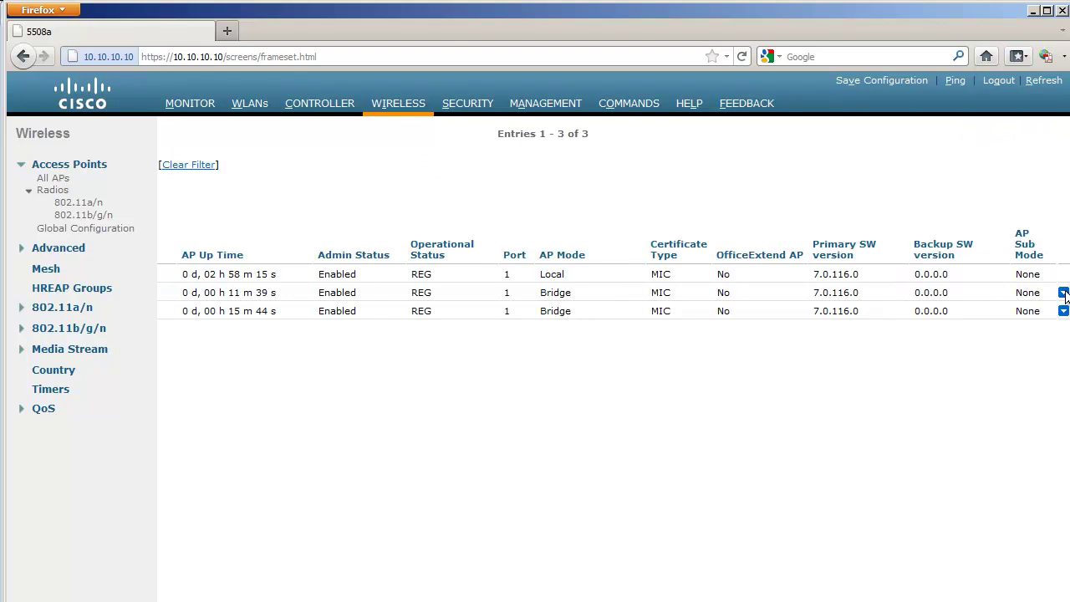
Confirm RAP's neighbor information lists MAP with mesh type Child.
mouse_move(1063, 293)
left_click(996, 306)
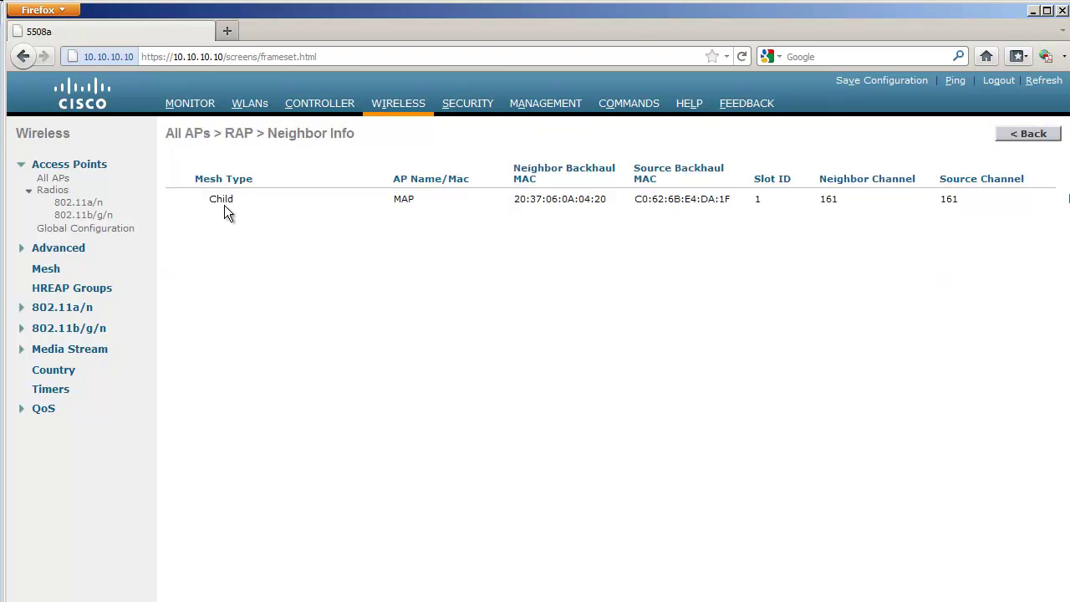
double_click(222, 199)
Check the 802.11a/n radios' mesh roles, then reopen MAP's neighbor information.
left_click(78, 201)
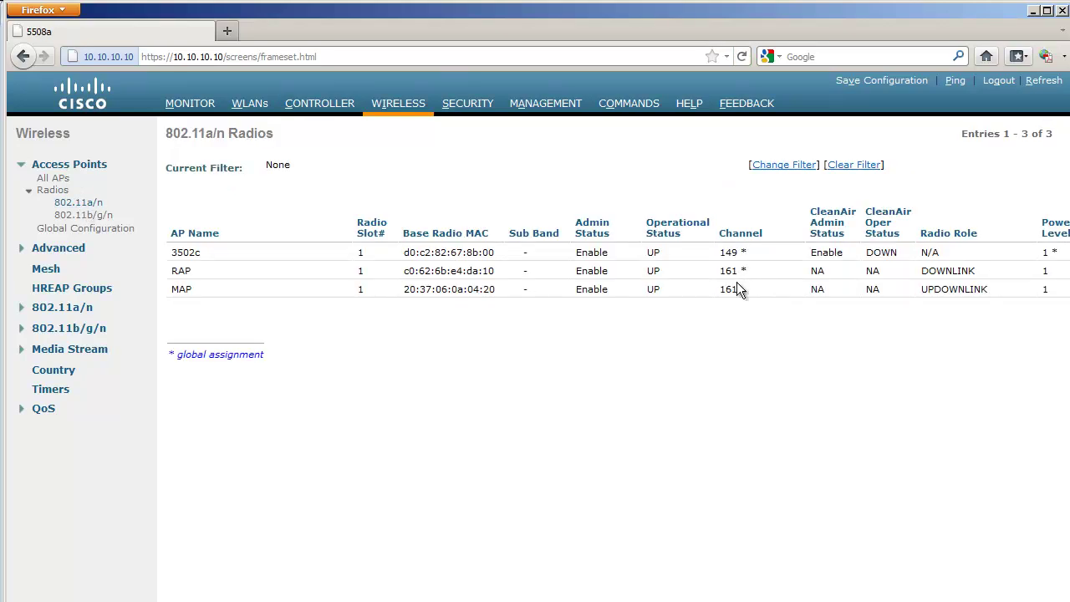
key("alt+Left")
mouse_move(1063, 311)
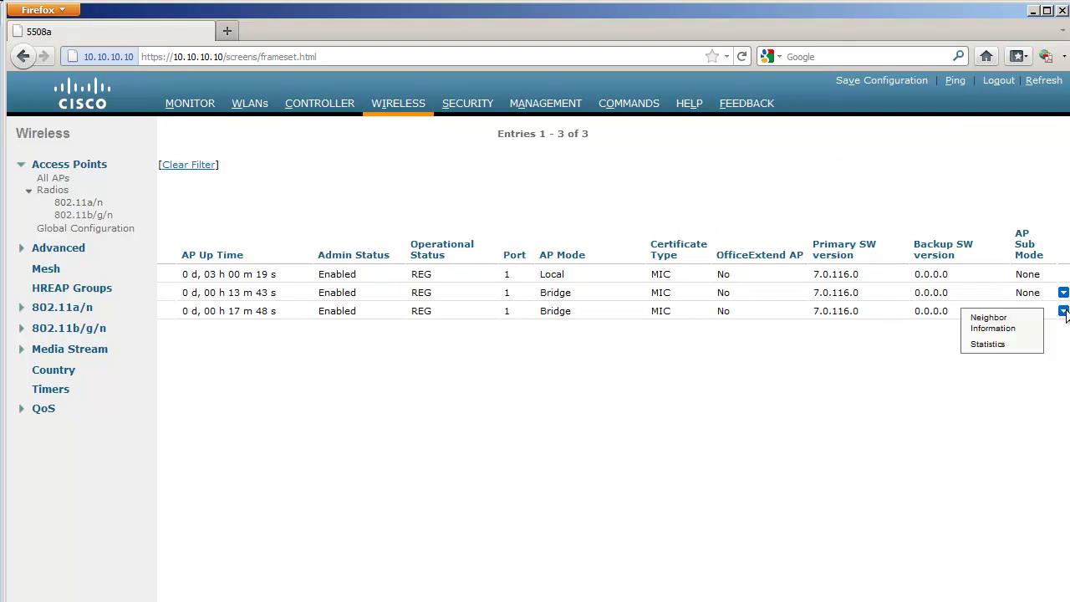
left_click(990, 322)
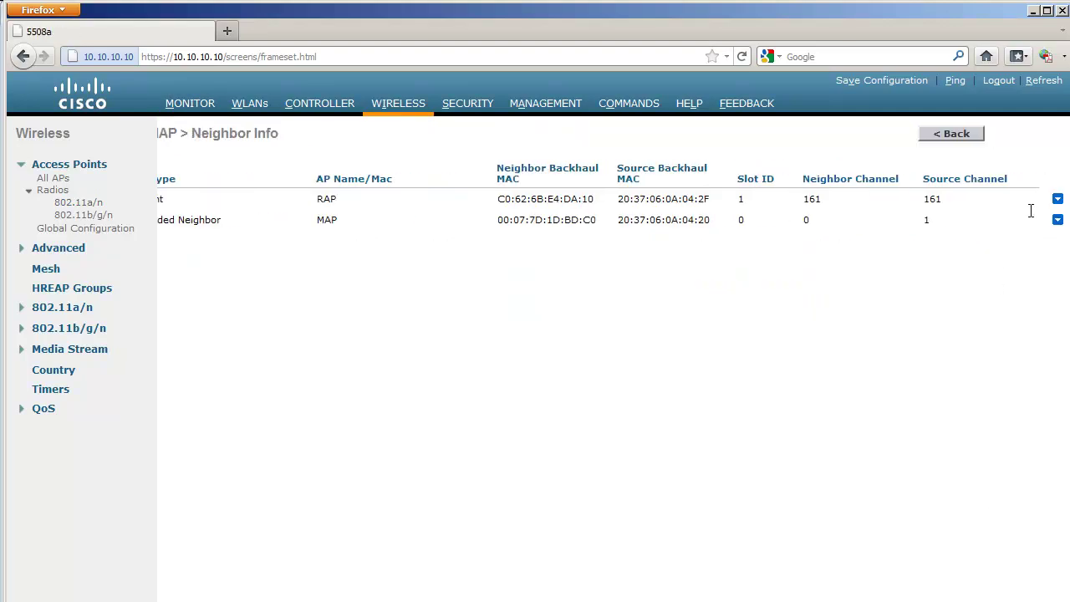
Show MAP's link details to parent RAP on channel 161 with Link SNR 60, then the Mesh Configuration Steps slide.
mouse_move(1057, 199)
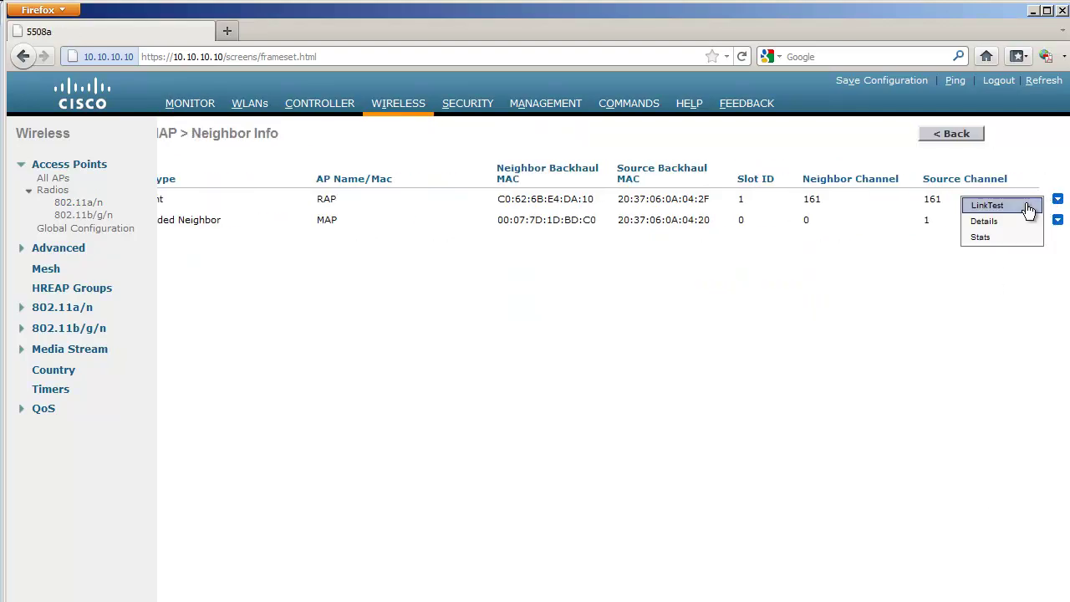
left_click(986, 222)
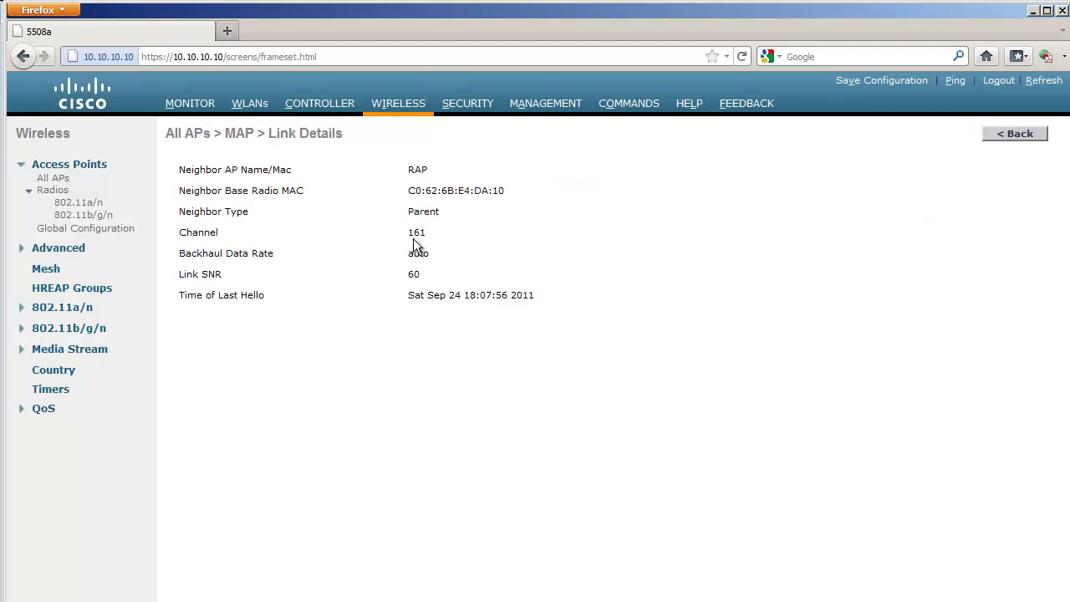
left_click(441, 274)
key("alt+Tab")
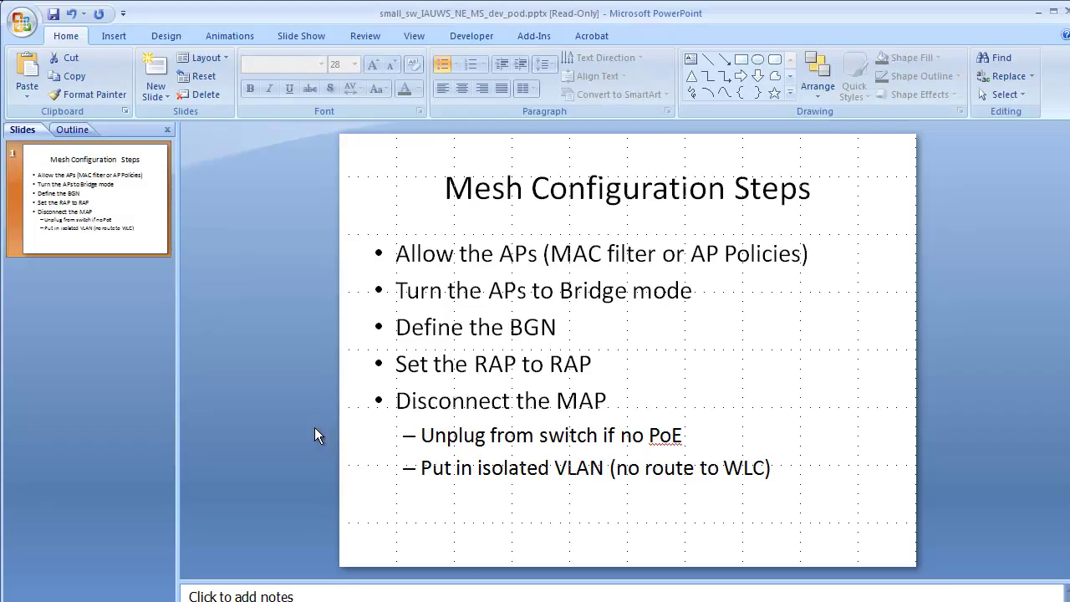